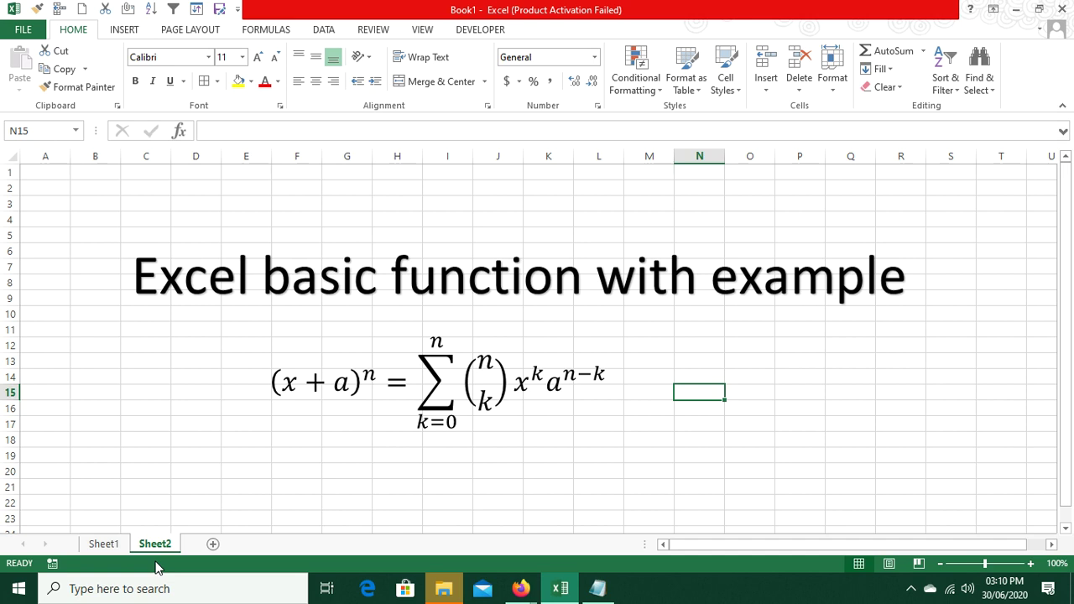
Switch to Sheet1 and examine the blank and text cells in the monthly table and the Blank question
left_click(101, 545)
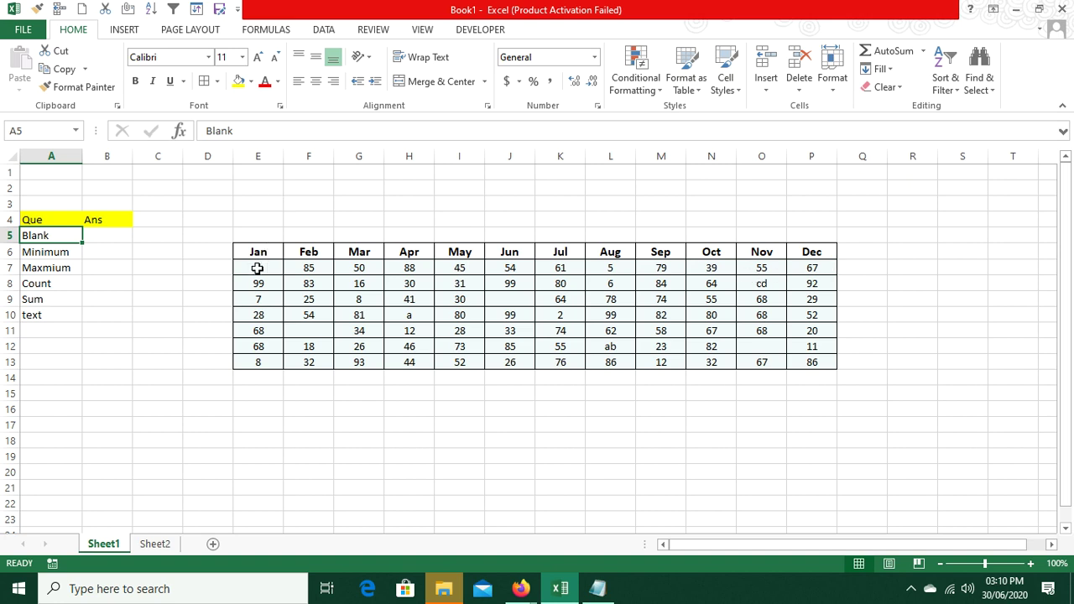
left_click(510, 298)
left_click(328, 330)
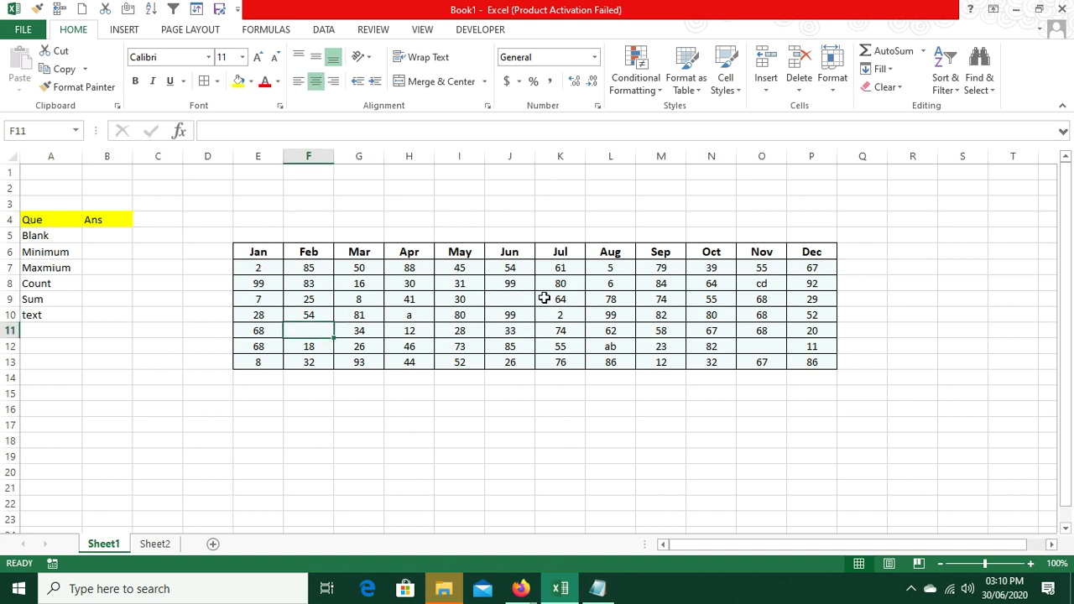
left_click(742, 352)
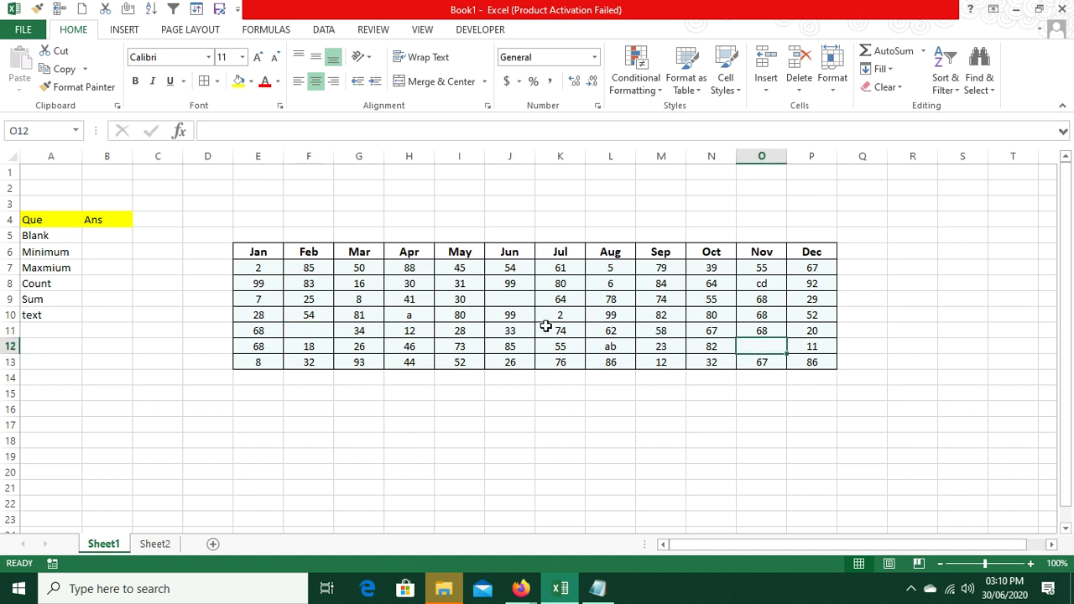
left_click(412, 313)
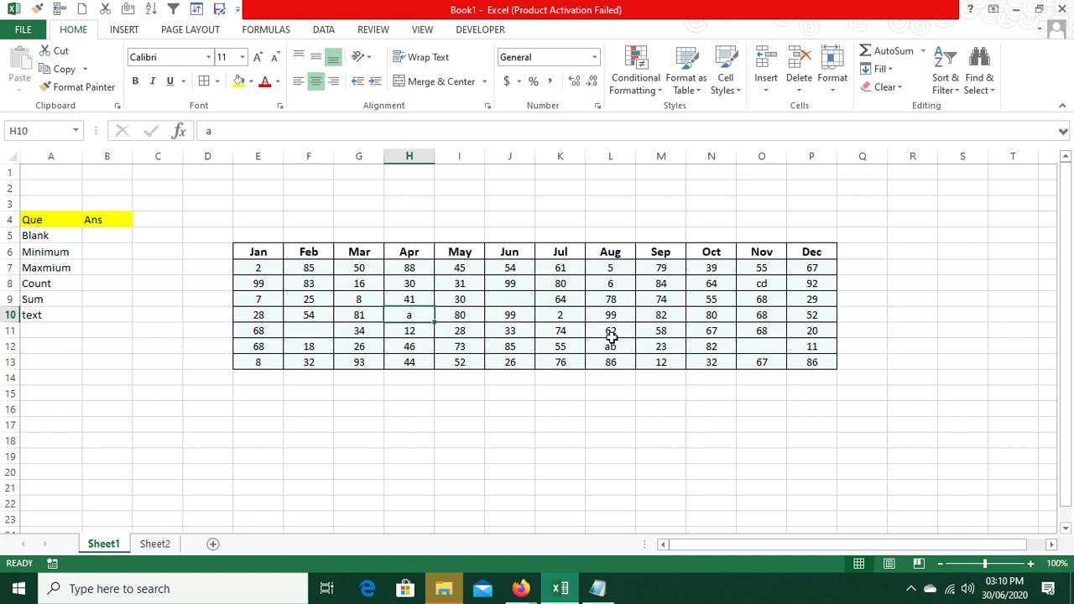
left_click(611, 346)
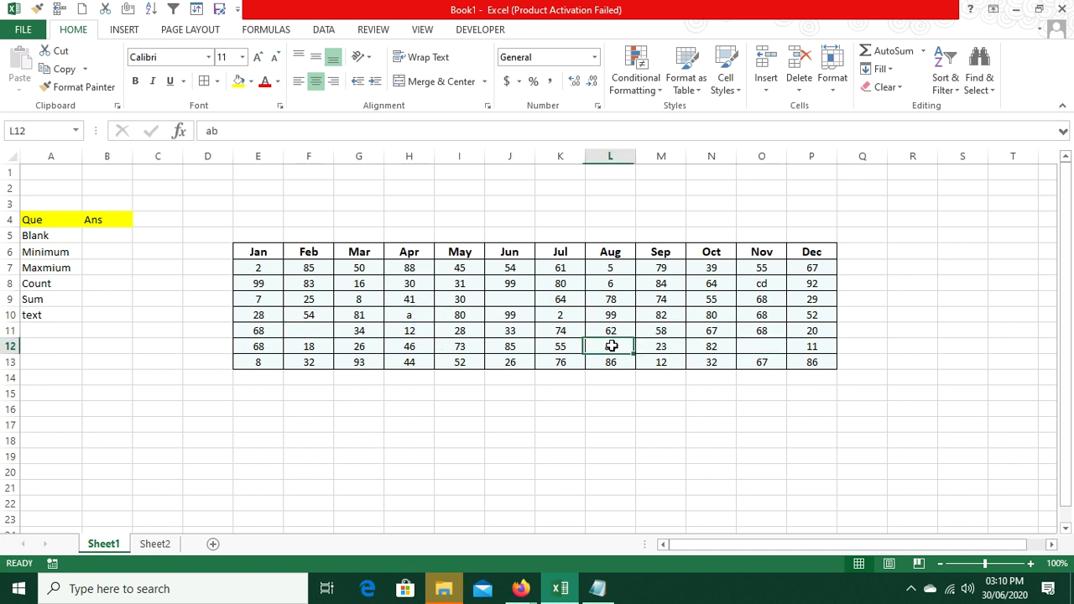
left_click(744, 284)
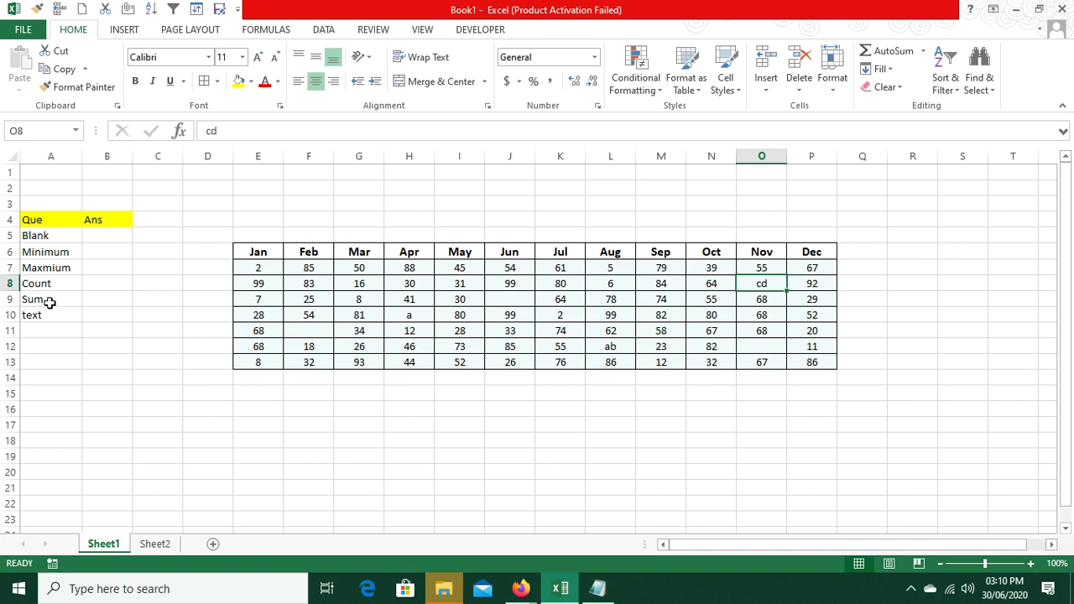
left_click(43, 236)
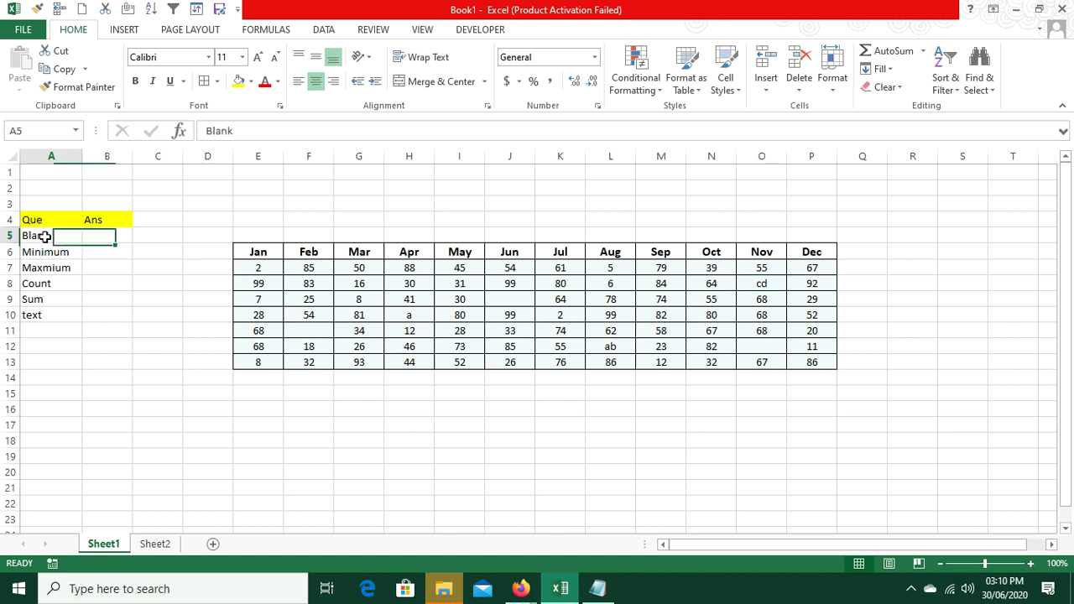
left_click(121, 237)
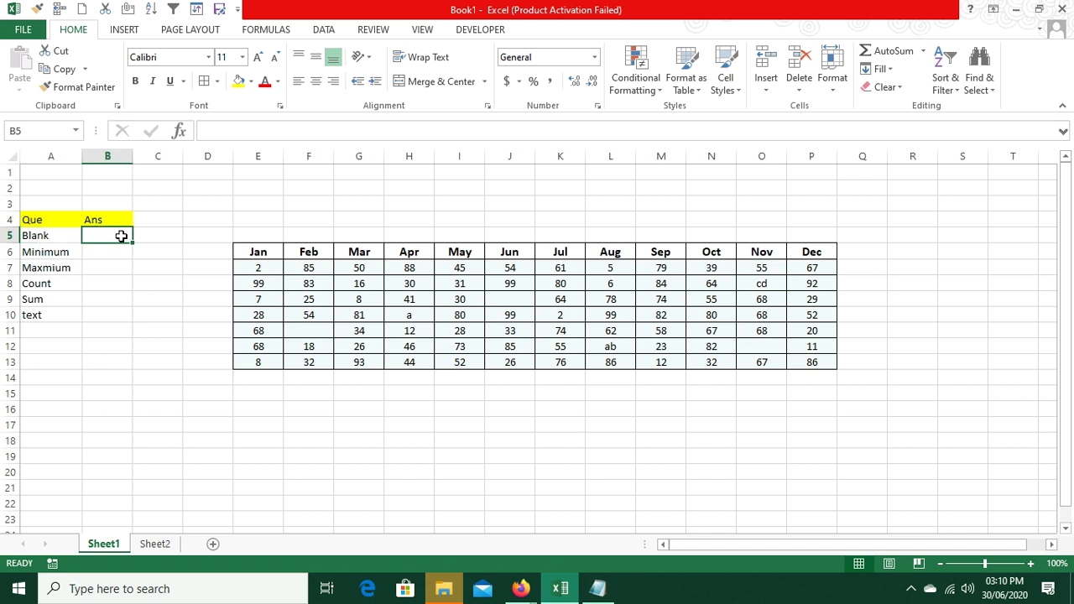
left_click(58, 235)
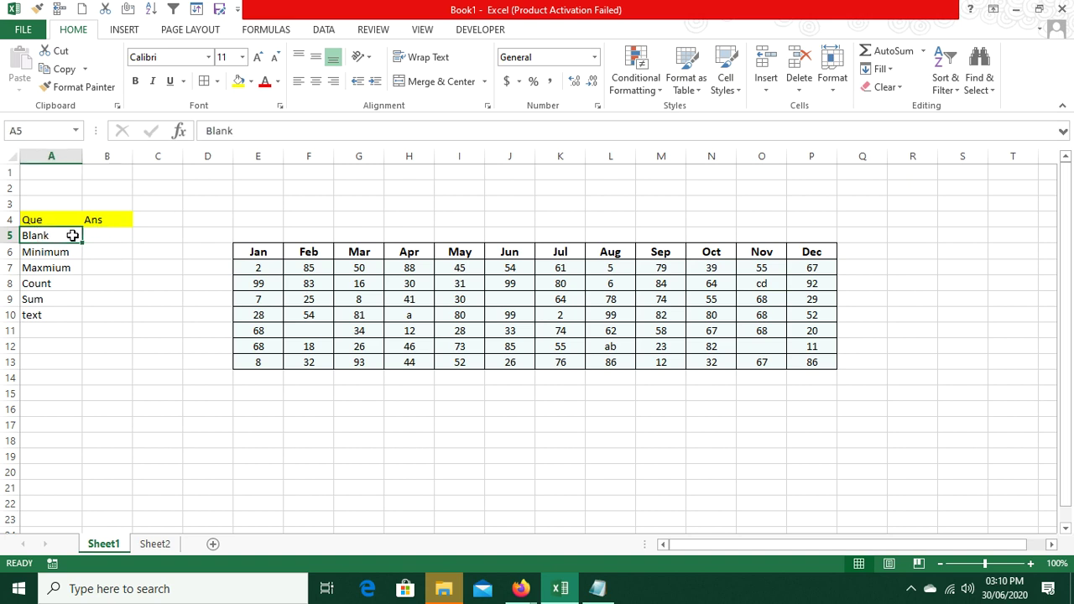
left_click_drag(279, 267, 813, 363)
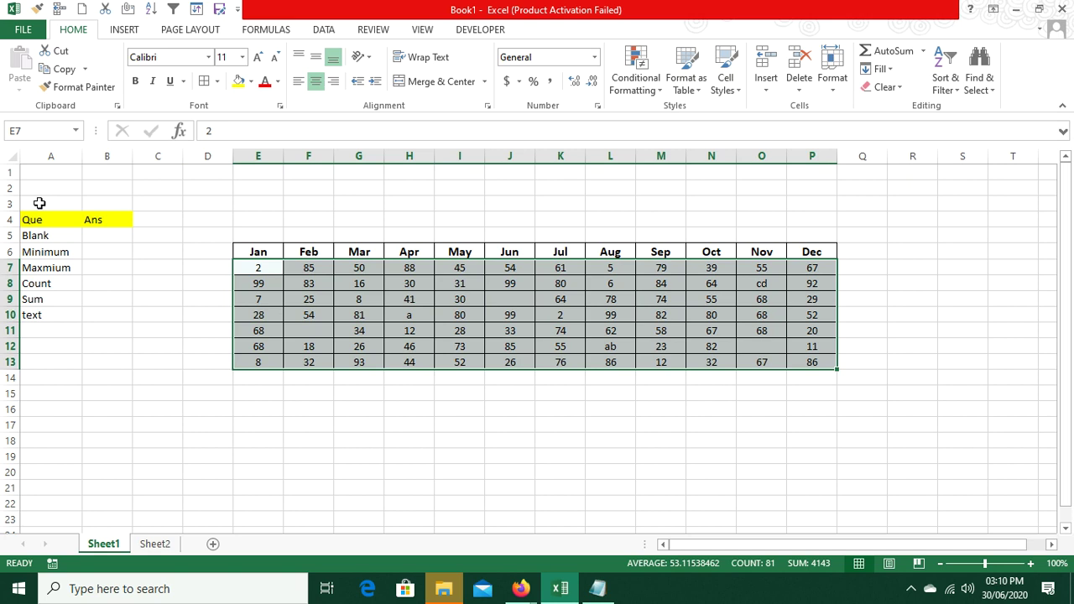
Count the empty cells of the monthly data in B5 with the formula =COUNTBLANK(E7:P13)
left_click(111, 237)
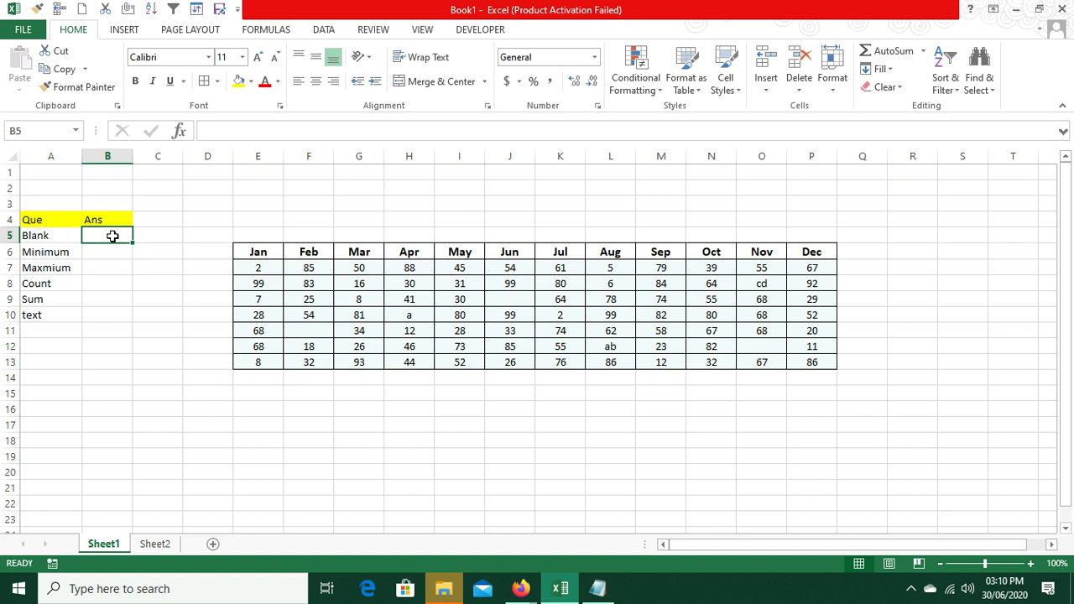
type("=")
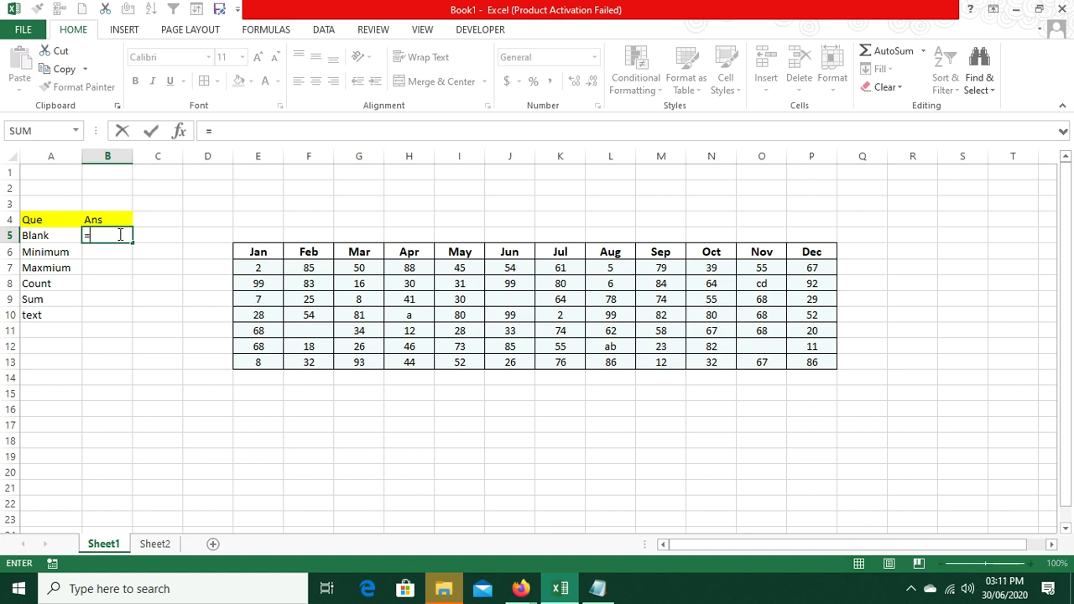
type("c")
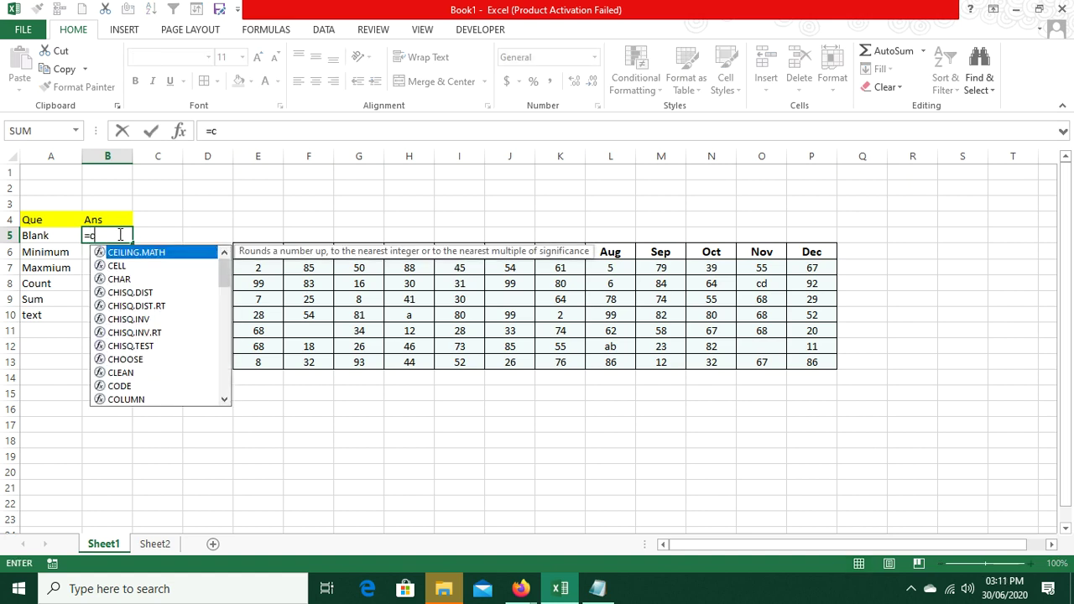
type("ou")
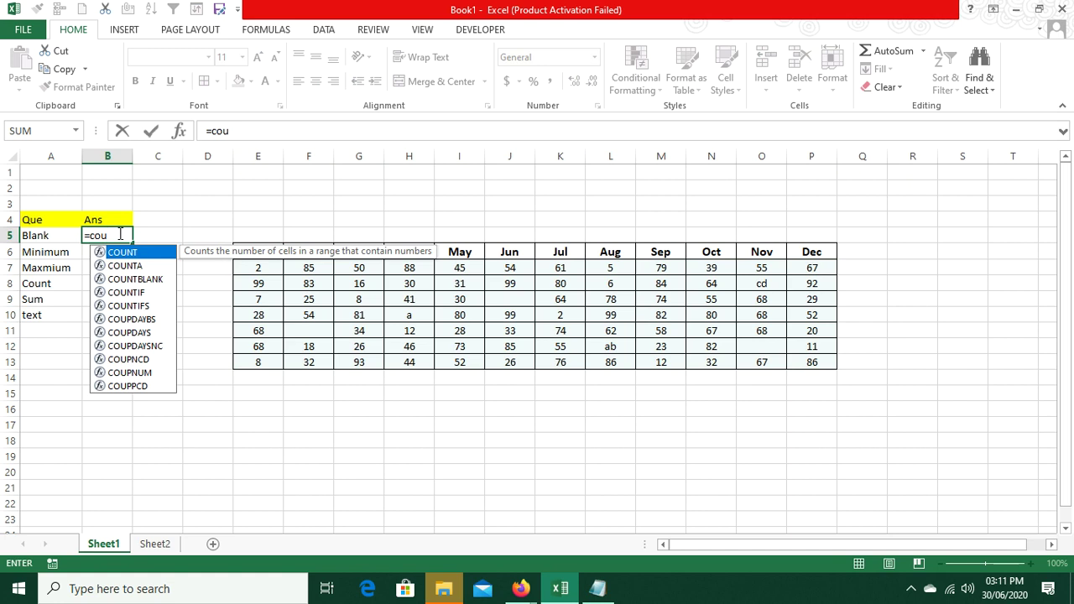
left_click(124, 280)
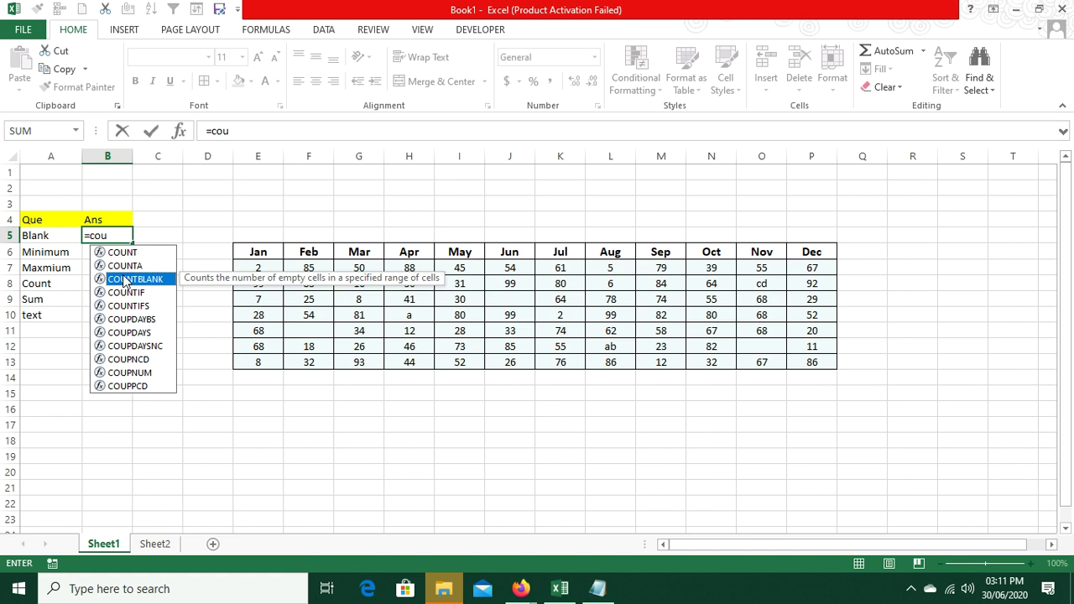
double_click(124, 280)
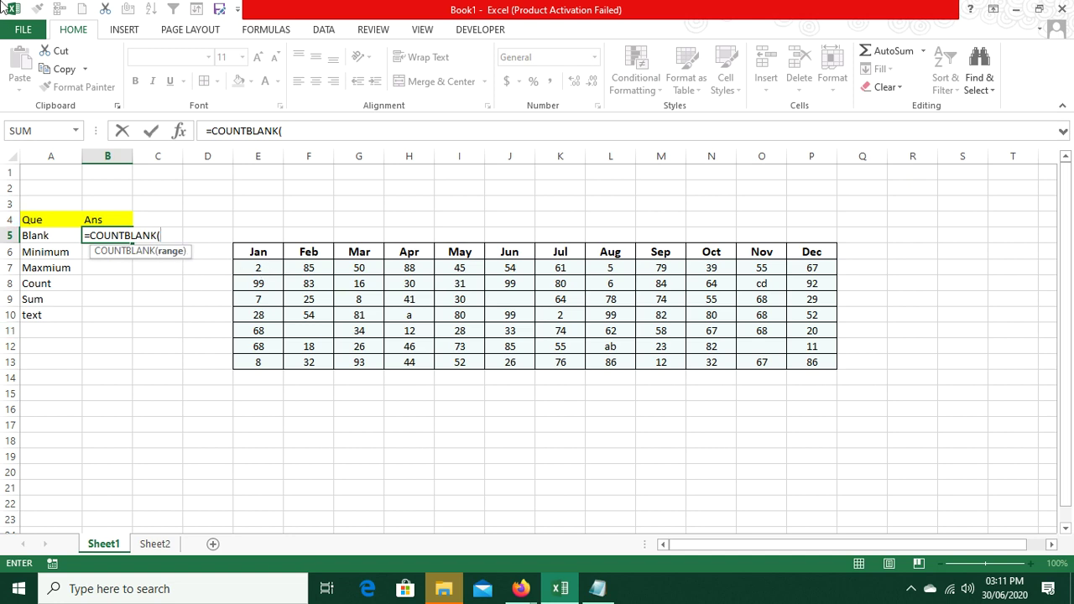
left_click_drag(265, 267, 827, 354)
type(")")
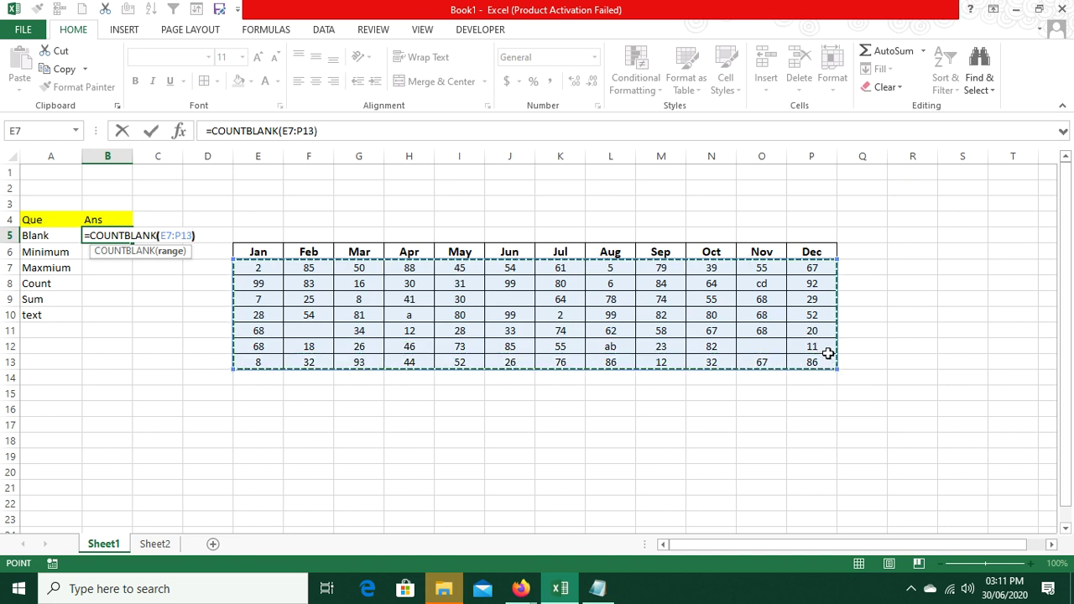
key("Return")
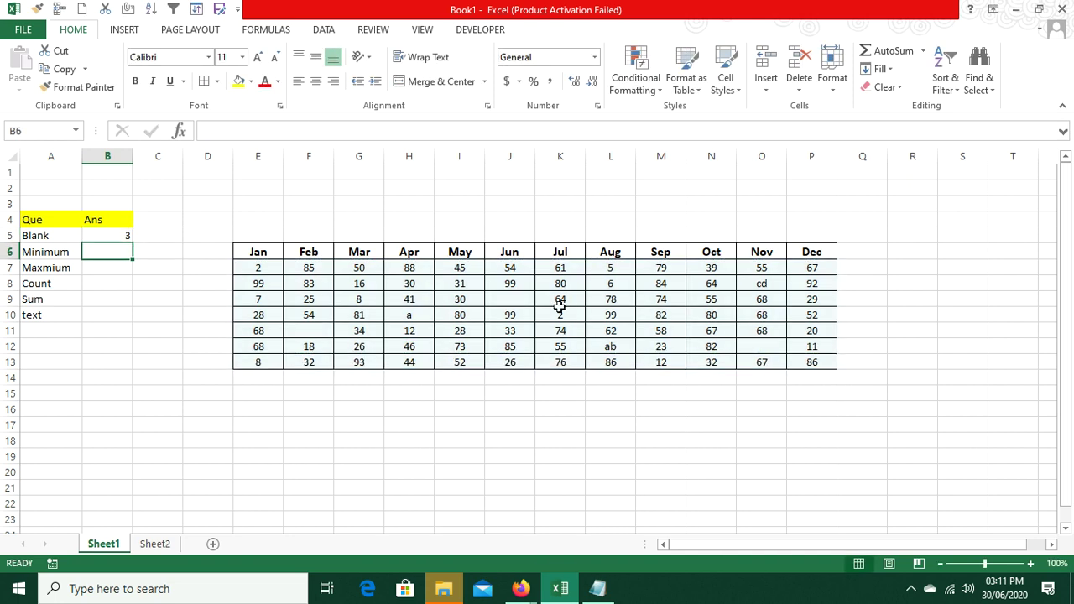
left_click(94, 240)
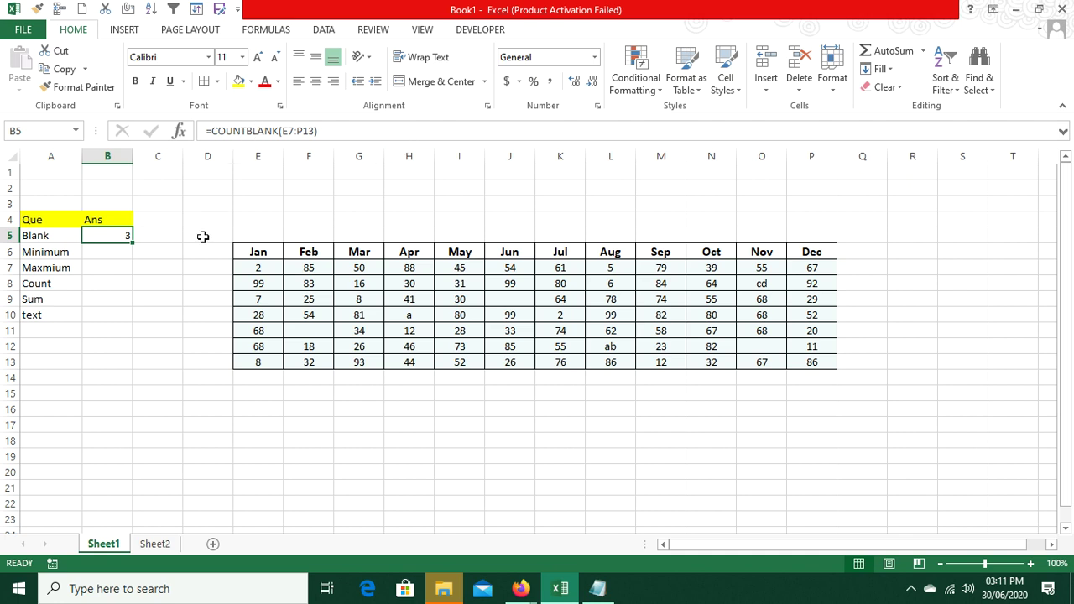
Find the smallest value of the monthly data in B6 with the formula =MIN(E7:P13)
left_click(51, 253)
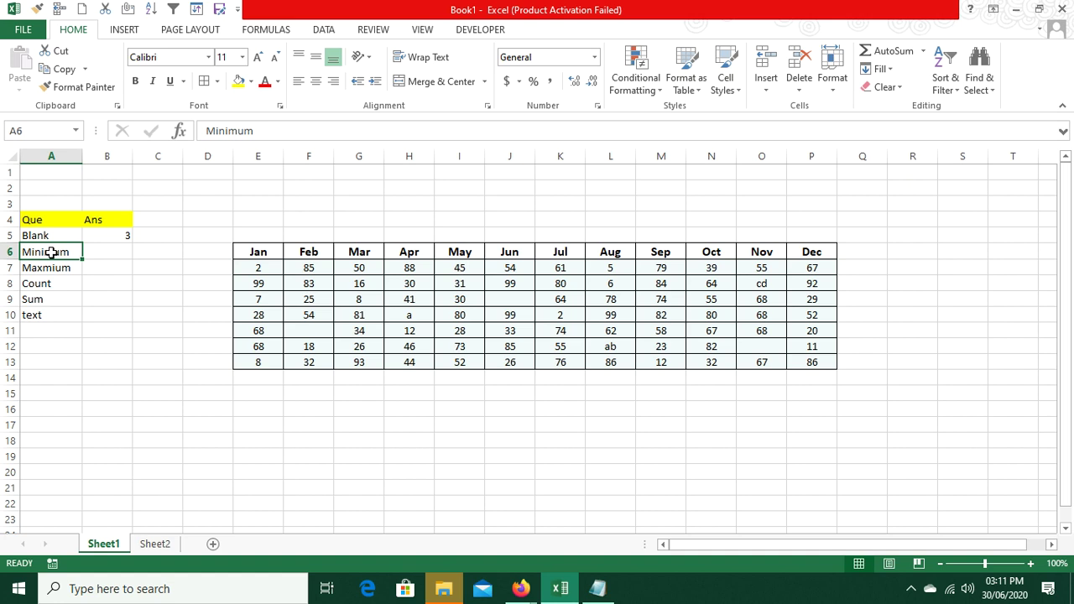
left_click_drag(260, 271, 808, 362)
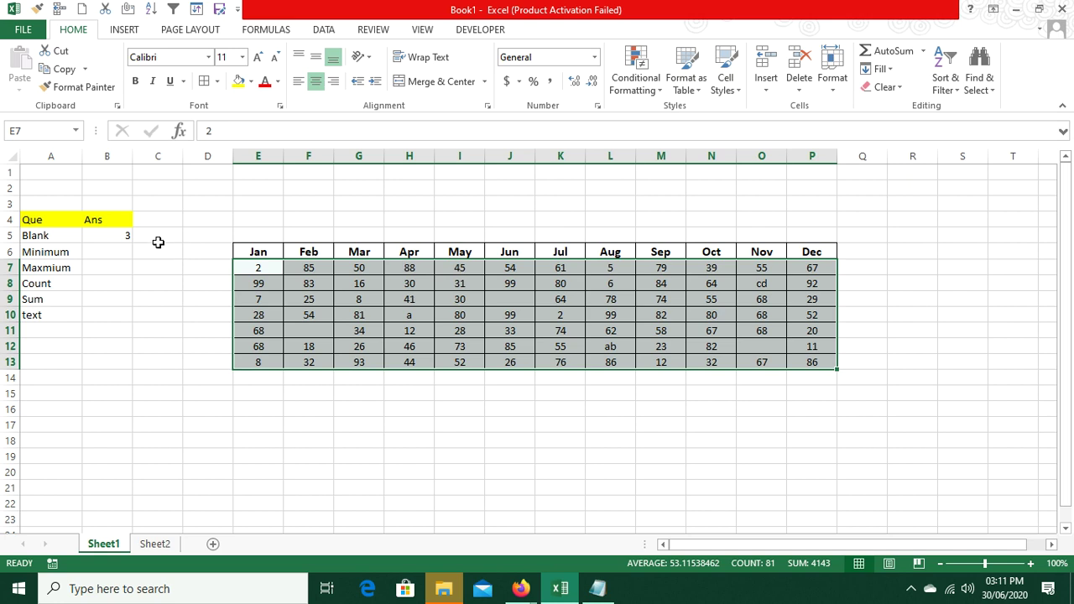
left_click(128, 252)
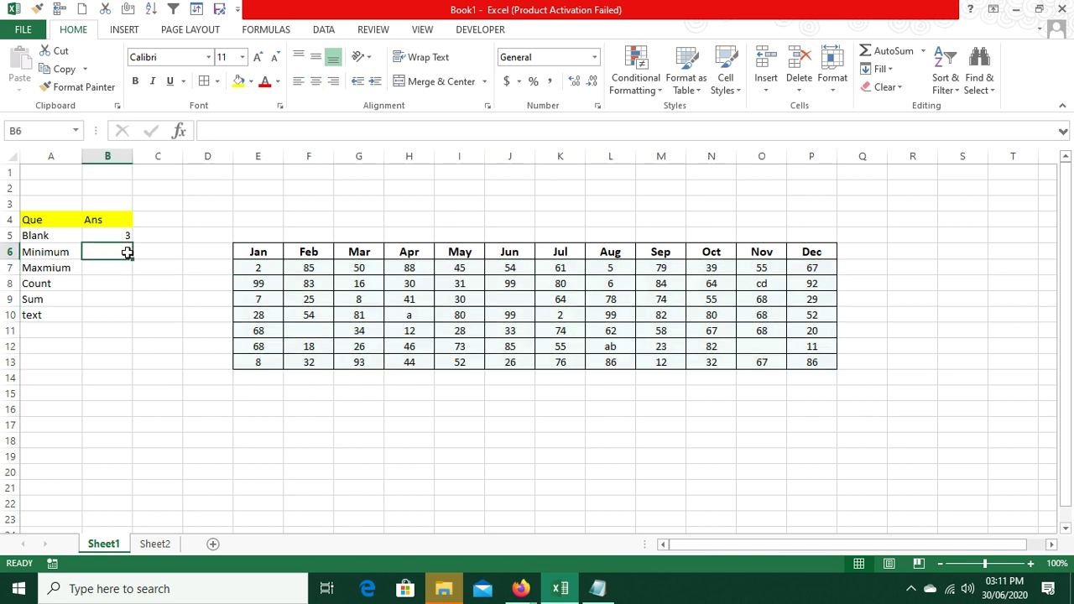
type("=min")
key("Tab")
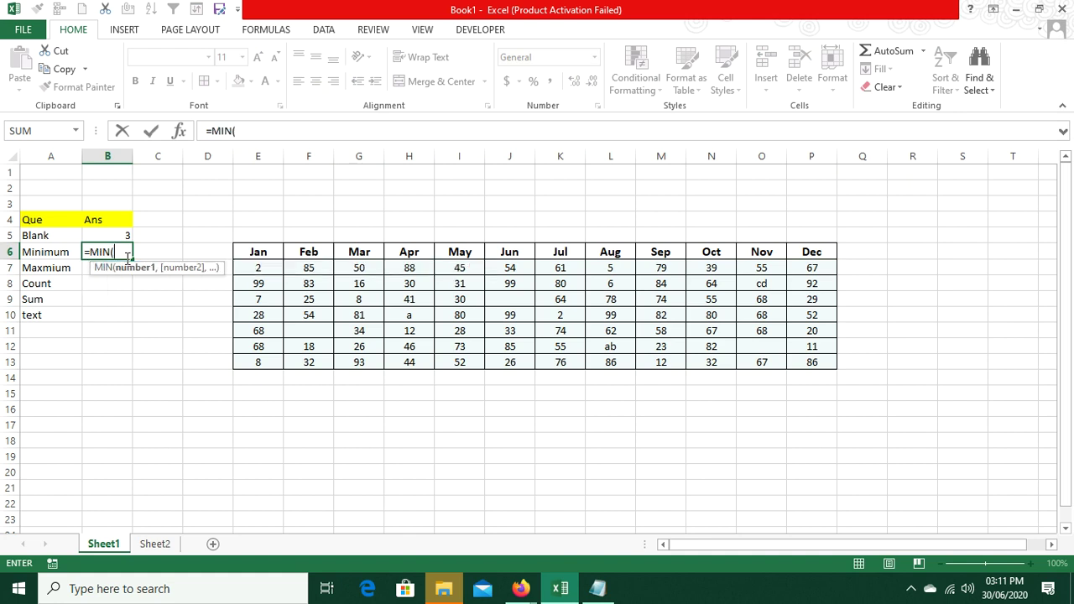
left_click_drag(240, 266, 811, 352)
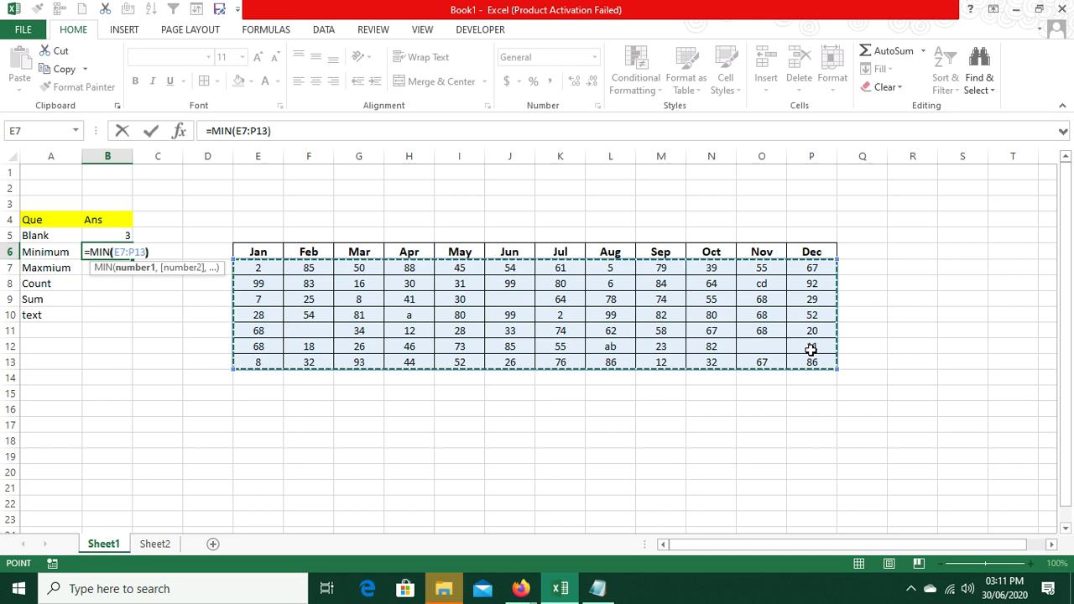
key("Return")
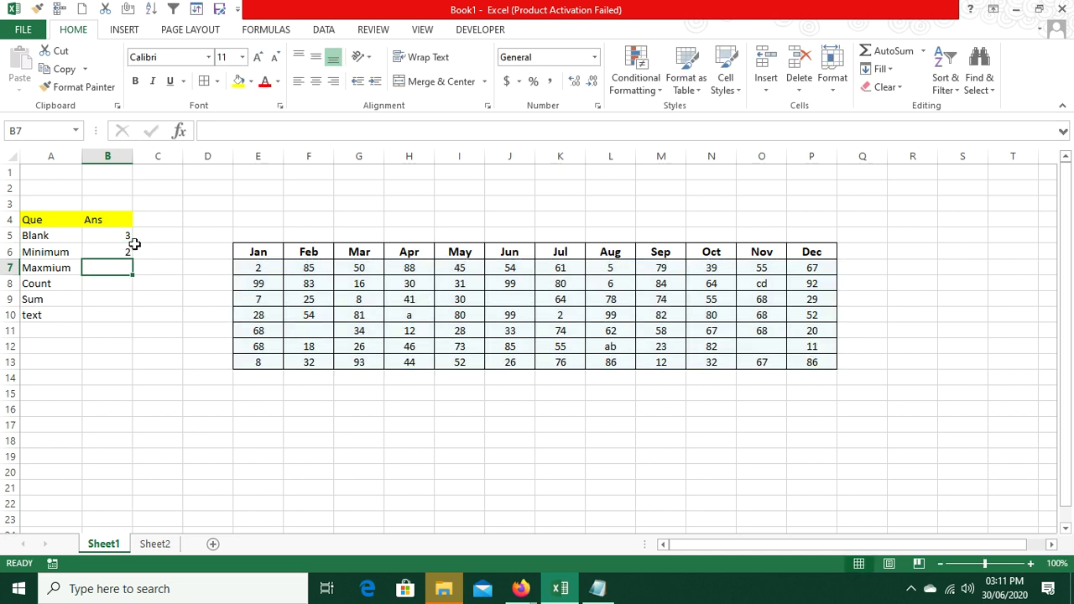
left_click(277, 271)
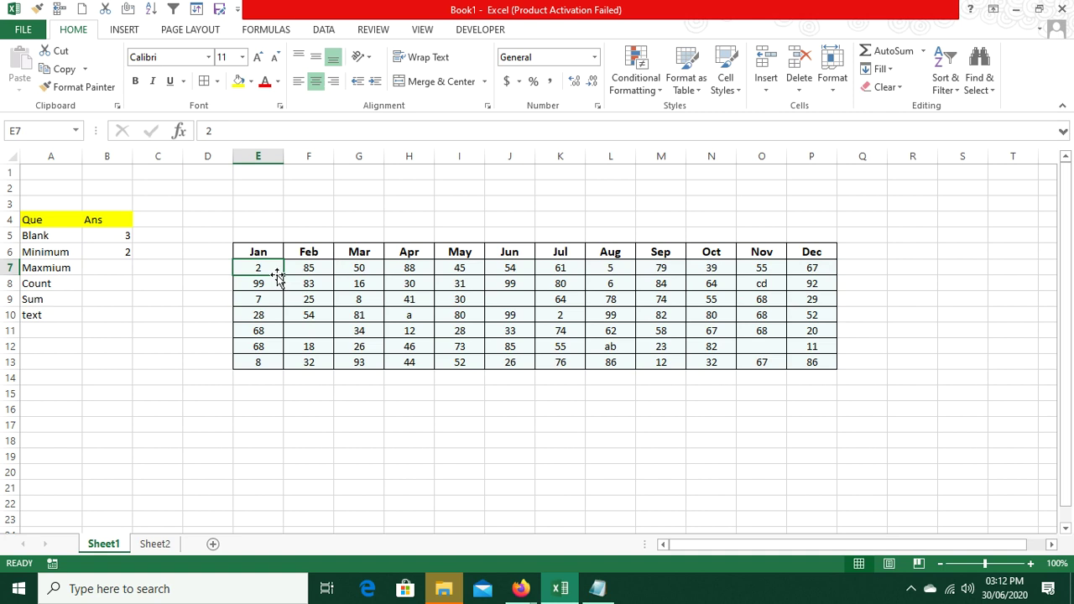
Find the largest value of the monthly data in B7 with the formula =MAX(E7:P13)
left_click(101, 265)
type("=")
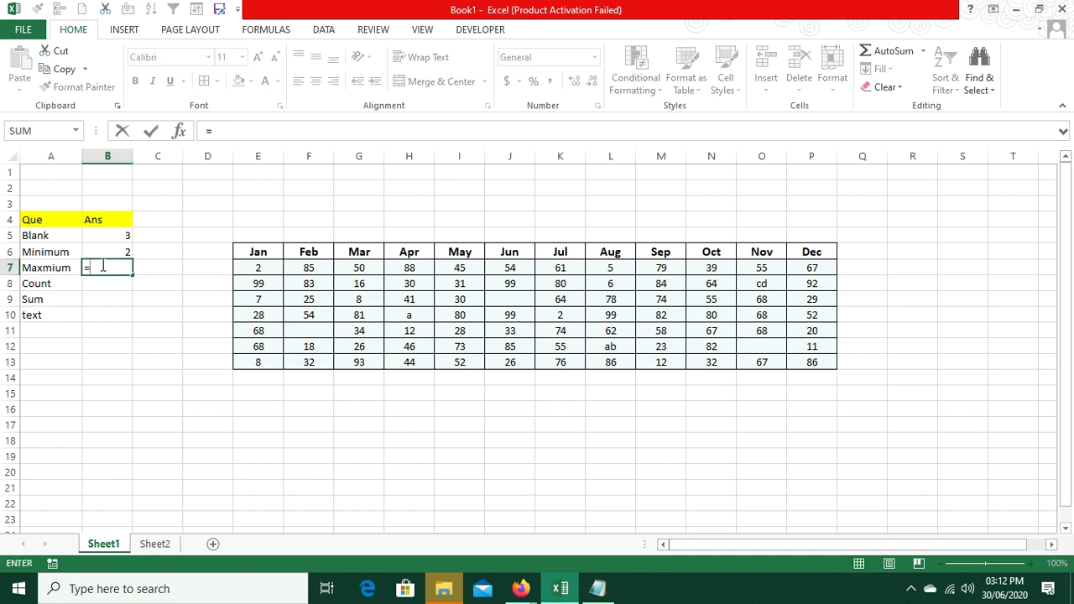
type("max")
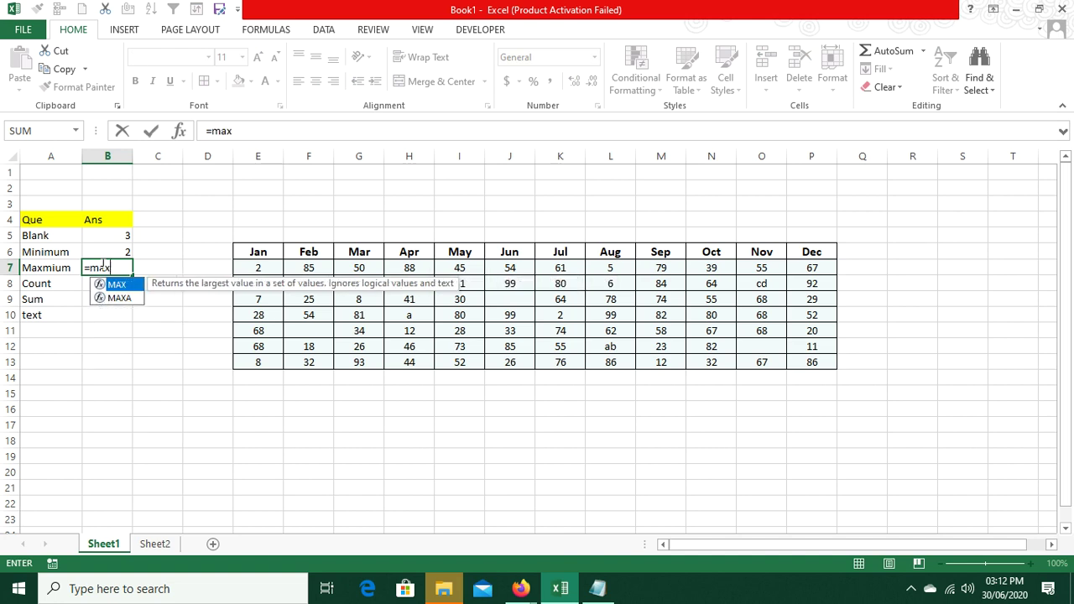
key("Tab")
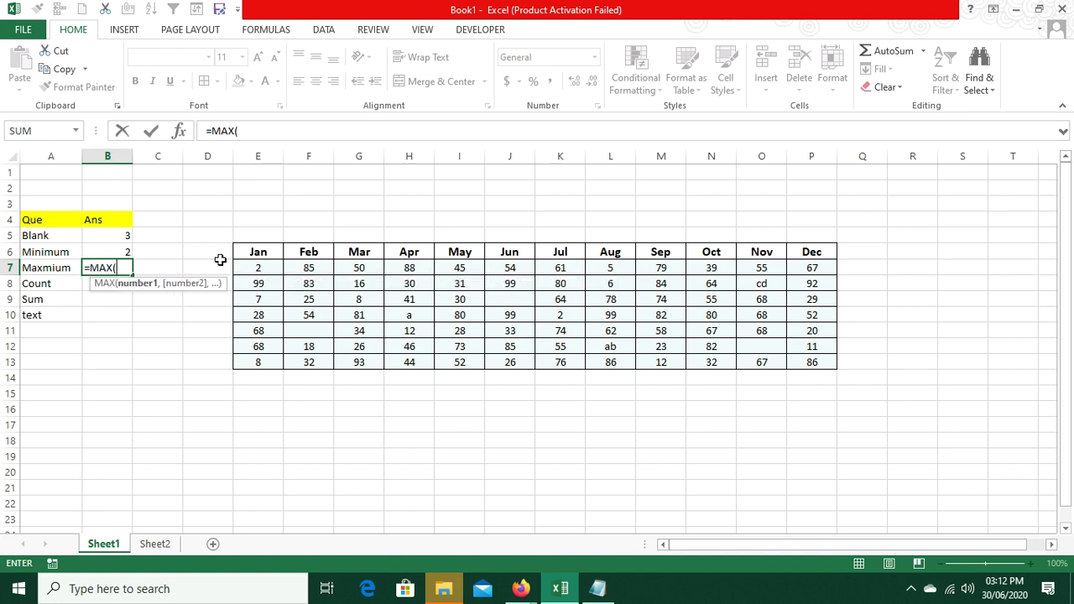
left_click_drag(256, 267, 824, 369)
type(")")
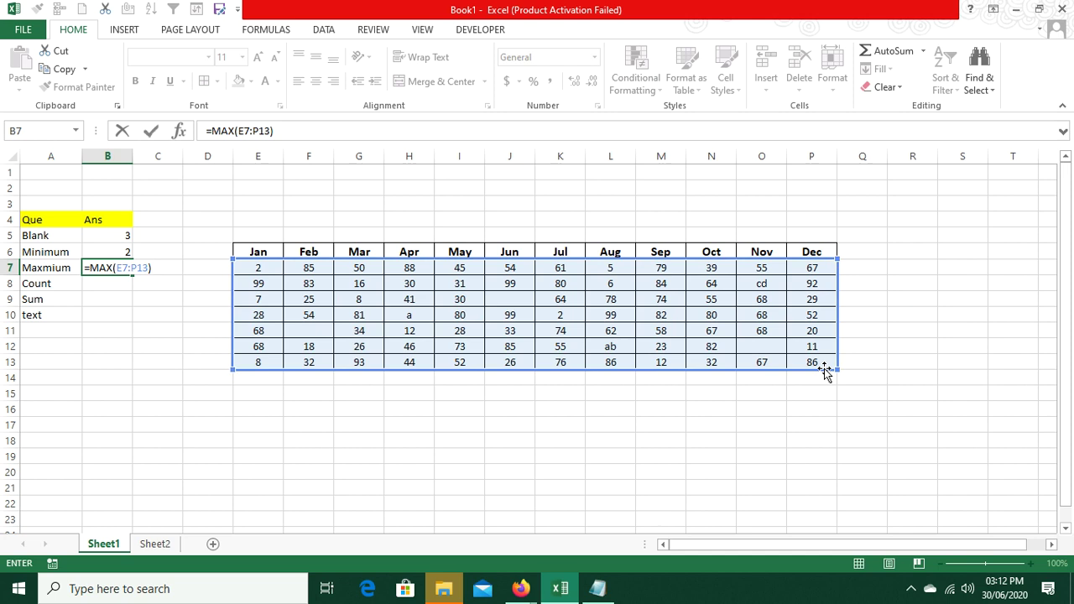
key("Return")
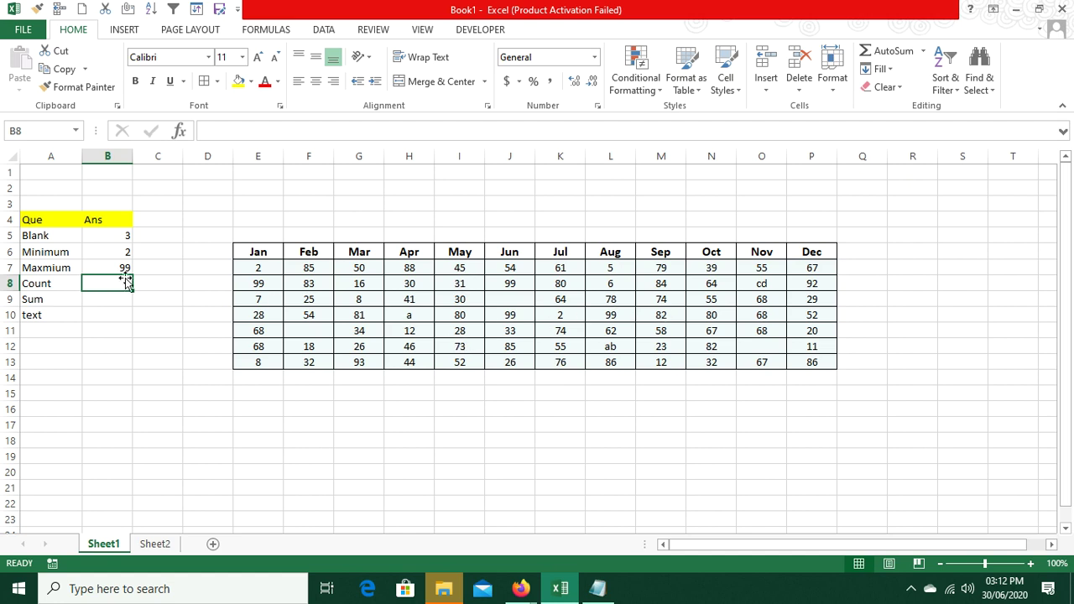
Change the August value in cell L9 to 200
left_click(612, 295)
type("200")
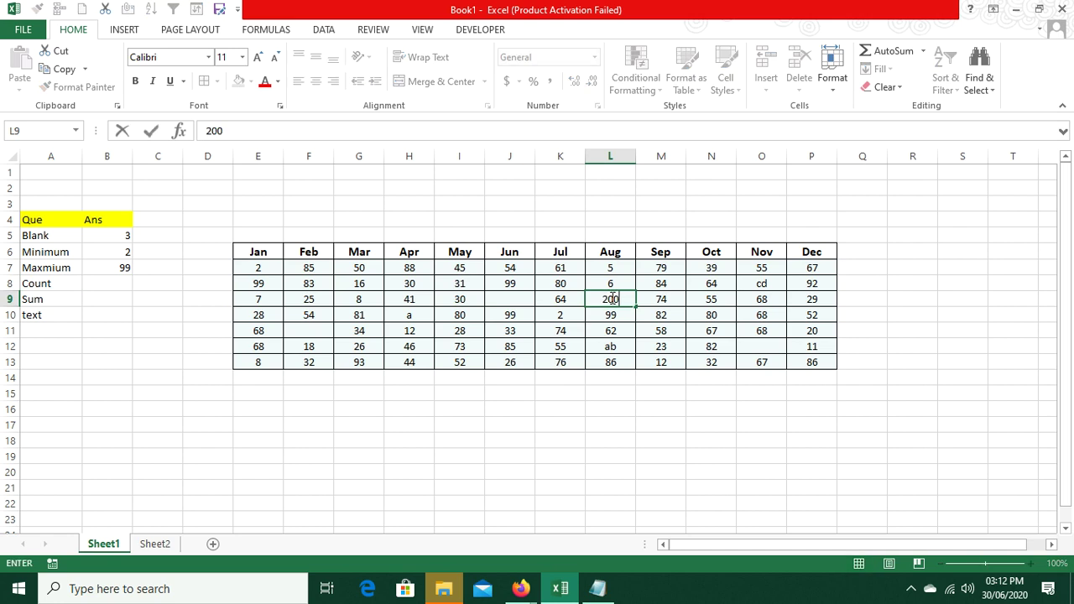
key("Return")
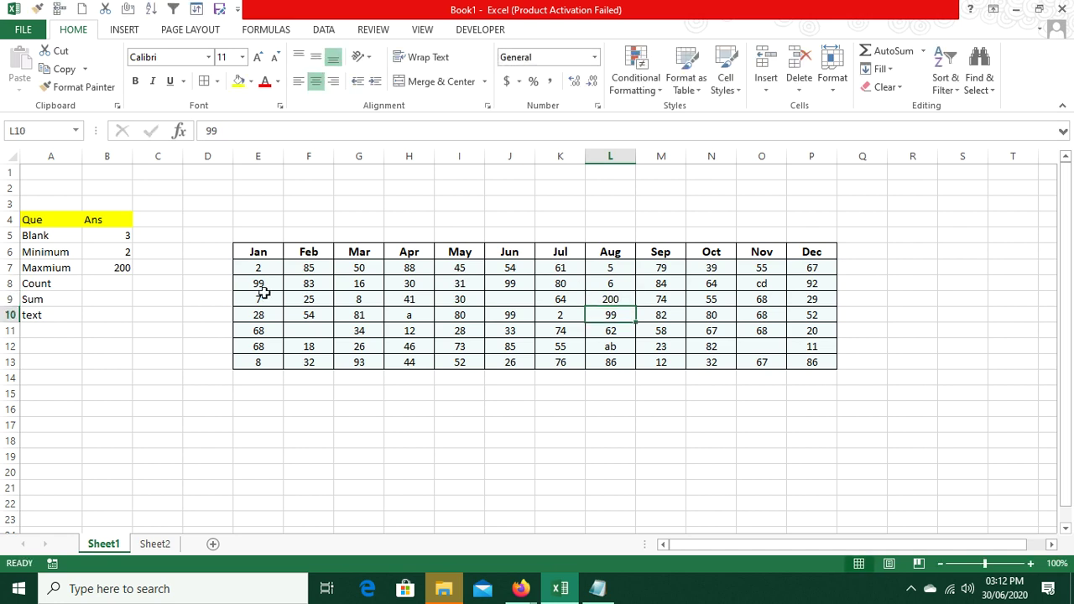
Count the numeric cells of the monthly data in B8 with the formula =COUNT(E7:P13)
left_click(119, 287)
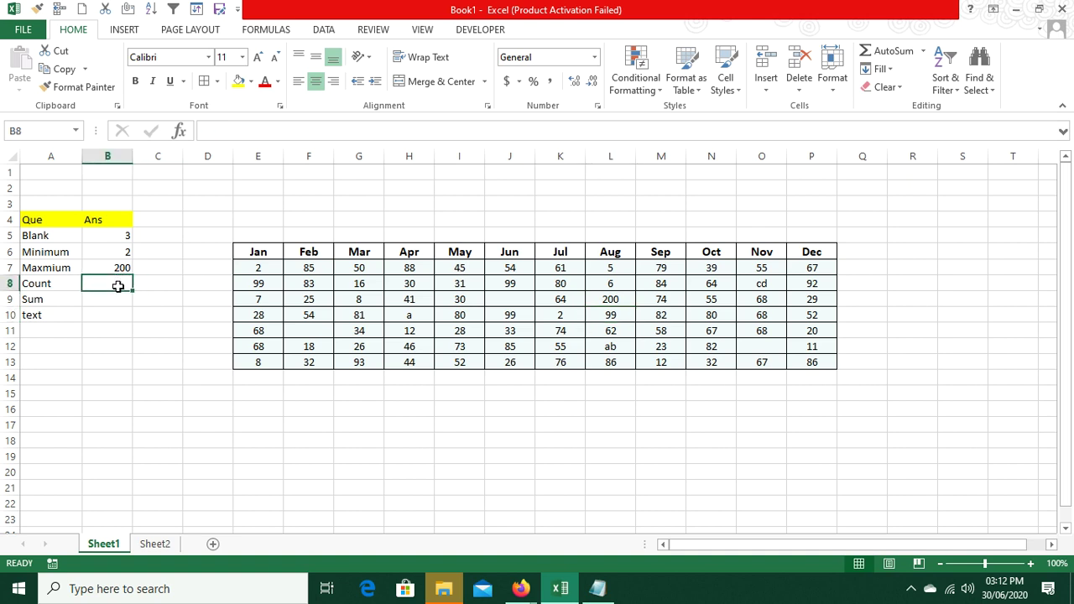
left_click_drag(257, 269, 827, 359)
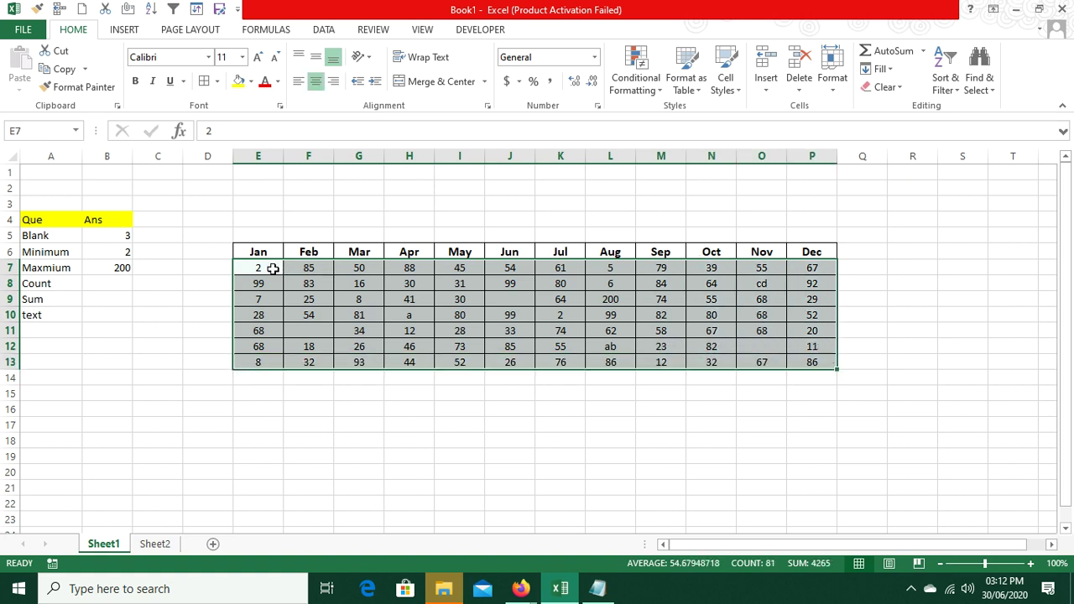
left_click(258, 301)
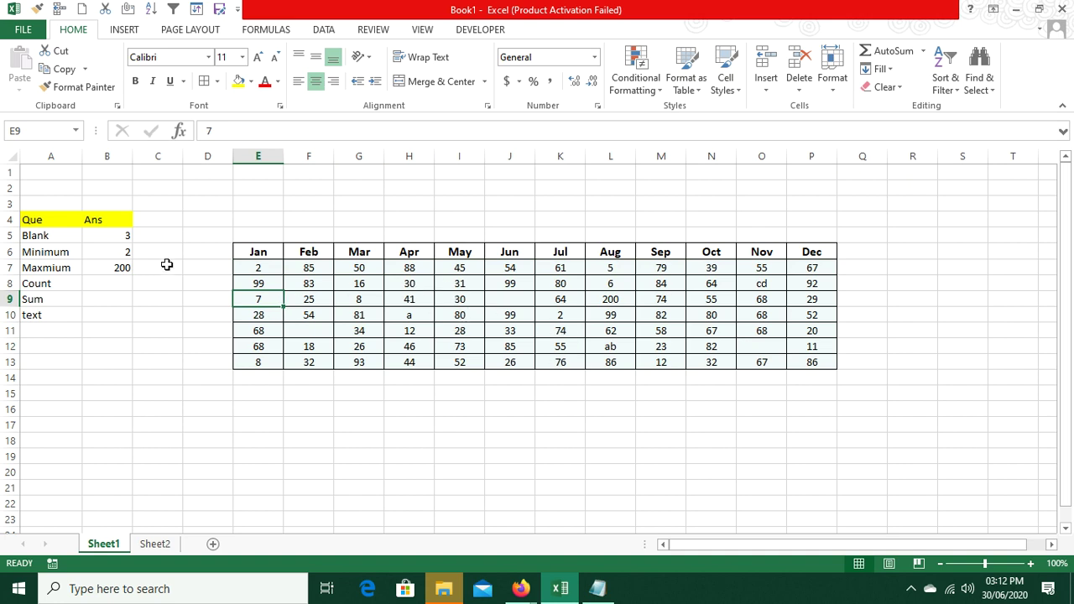
left_click(105, 284)
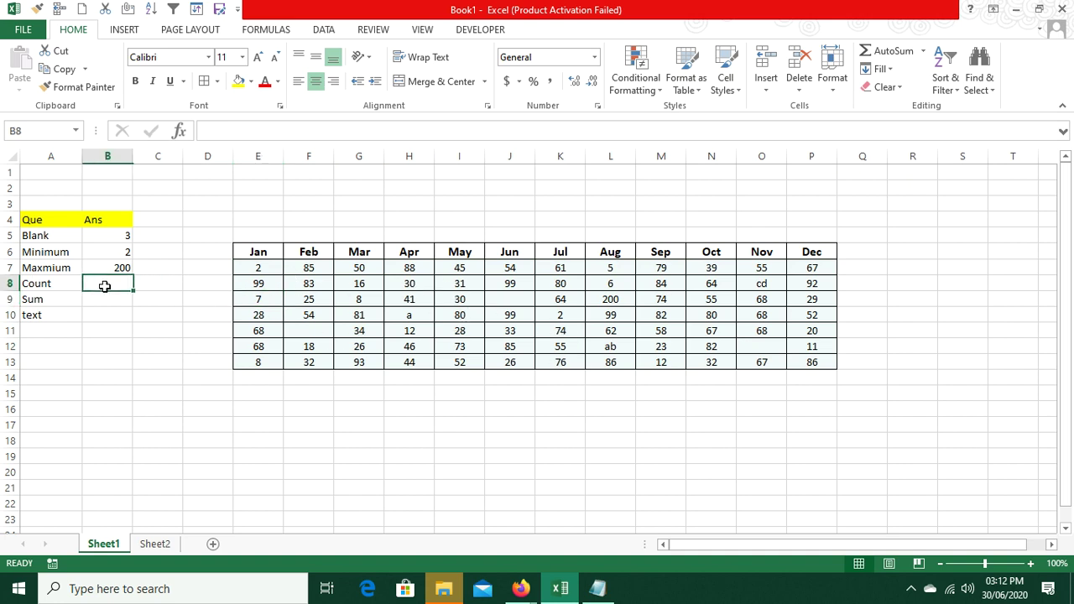
type("=c")
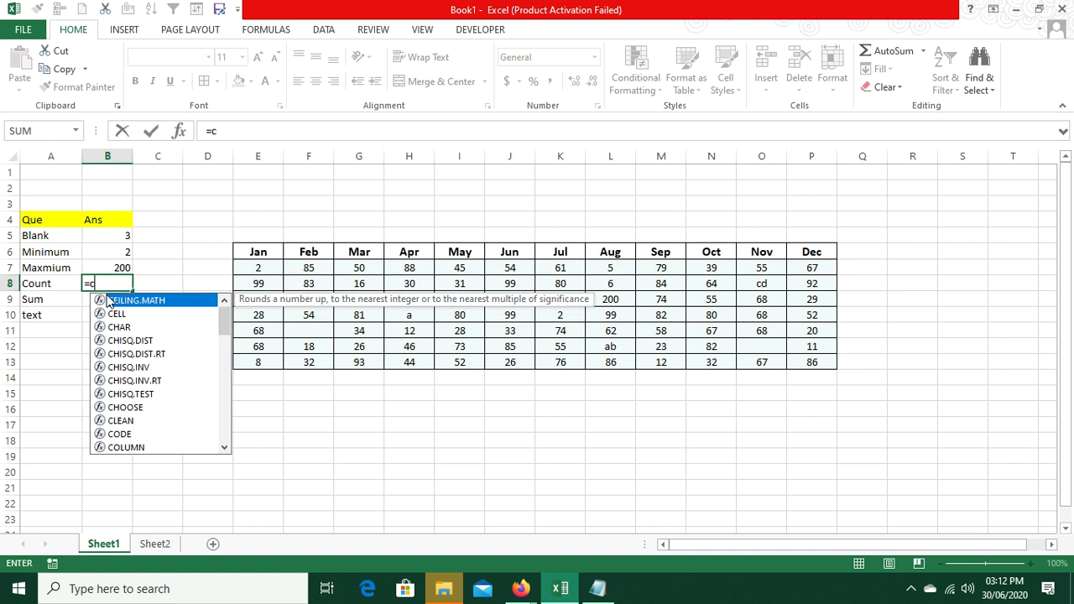
type("oun")
double_click(118, 301)
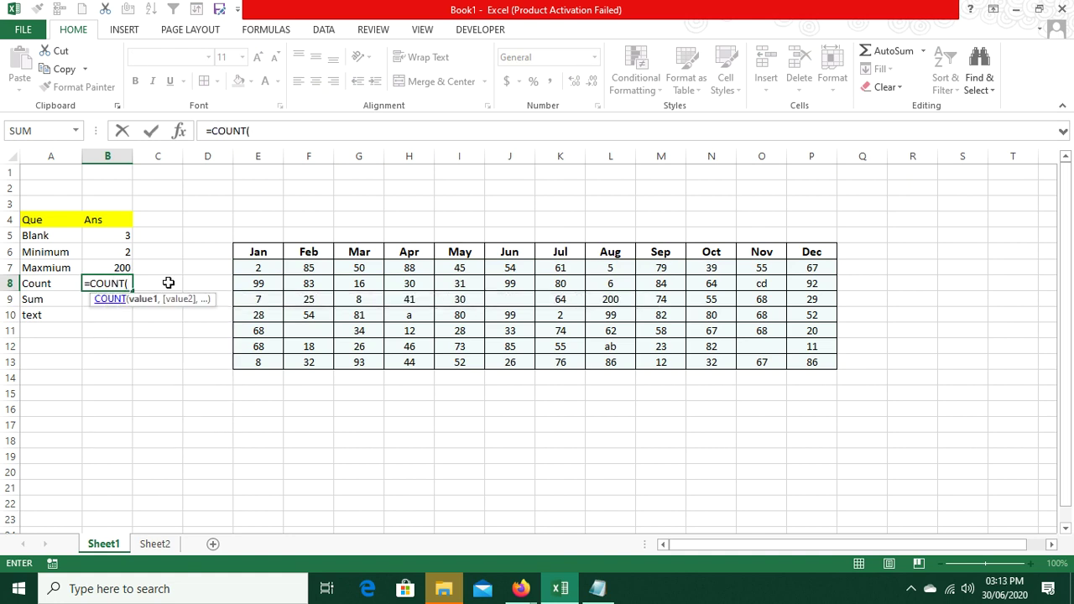
left_click_drag(240, 268, 807, 358)
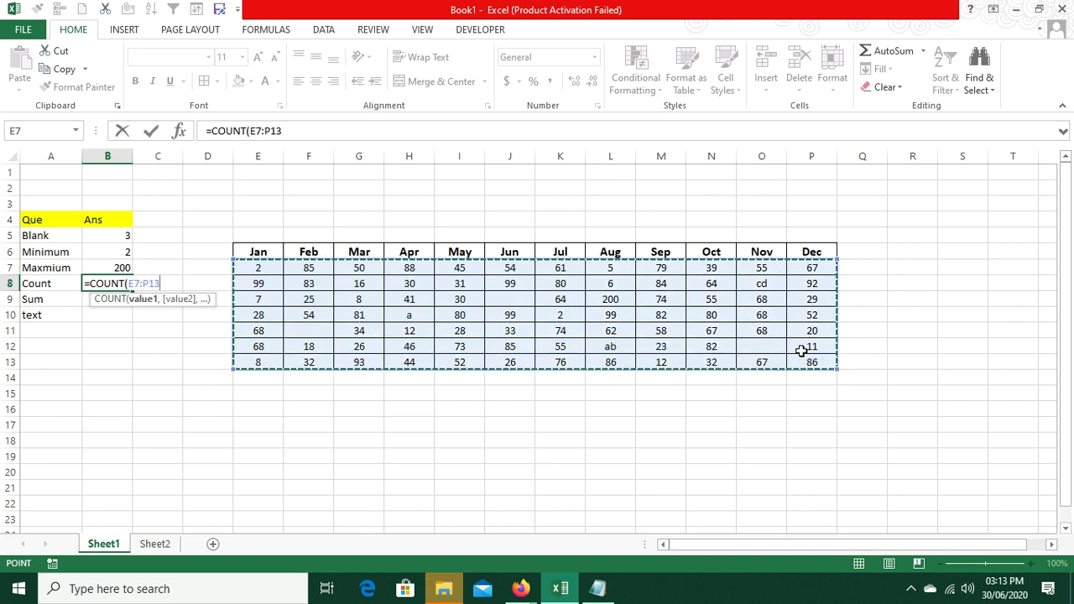
key("Return")
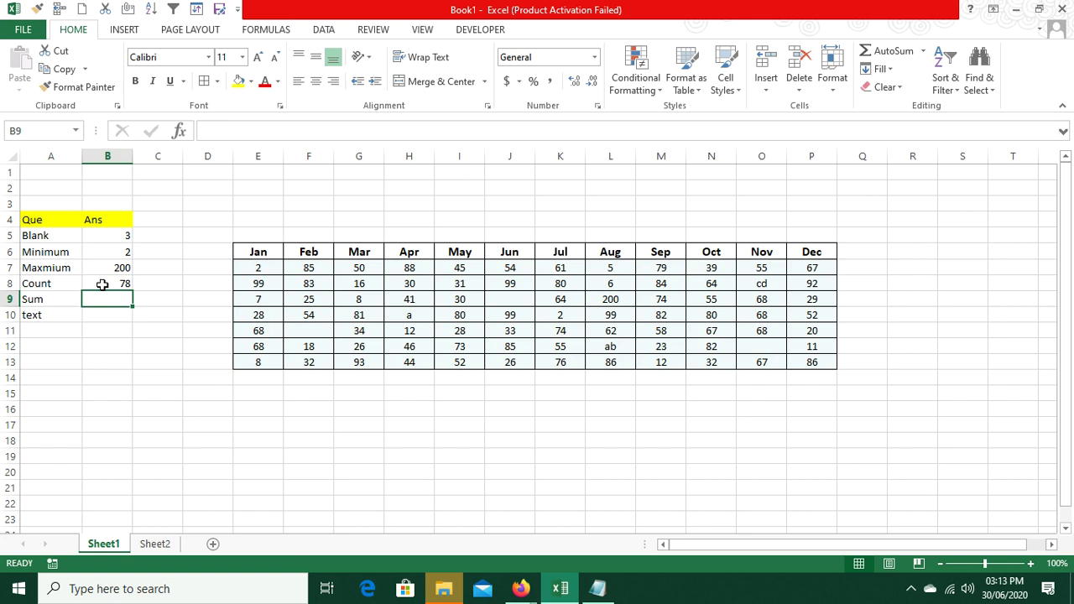
Count the numeric values of the April column in H14 with the formula =COUNT(H7:H13)
left_click_drag(256, 267, 281, 302)
left_click_drag(411, 283, 408, 361)
left_click(404, 270)
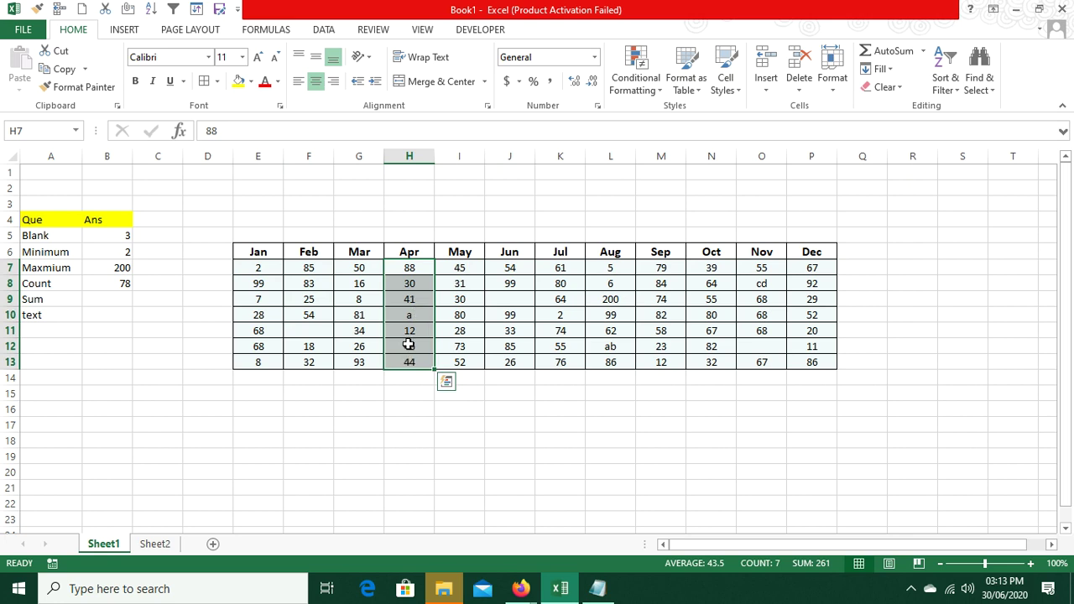
left_click(404, 381)
type("=co")
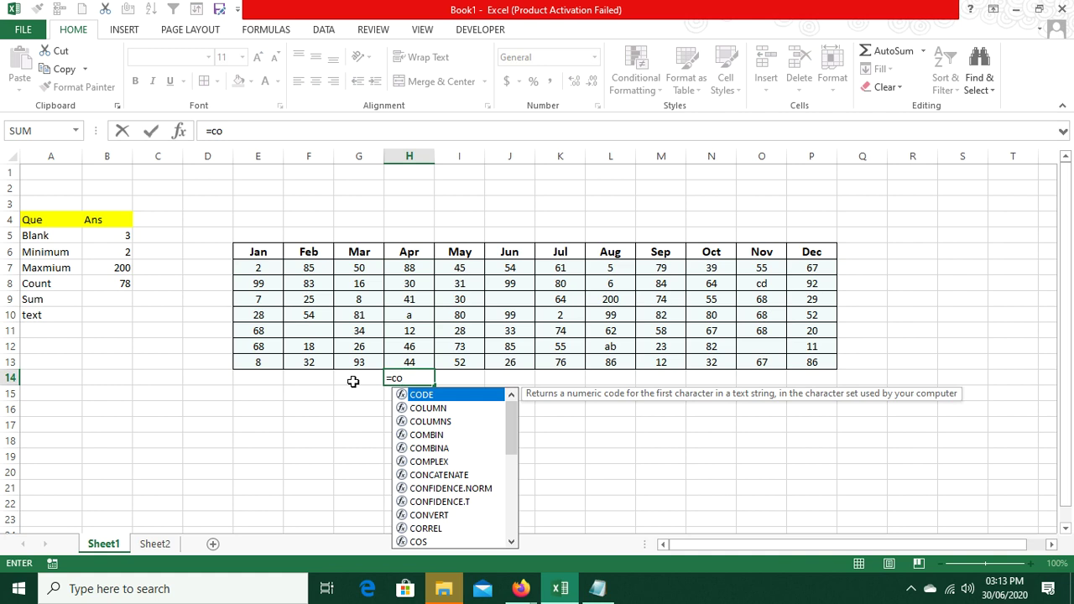
type("un")
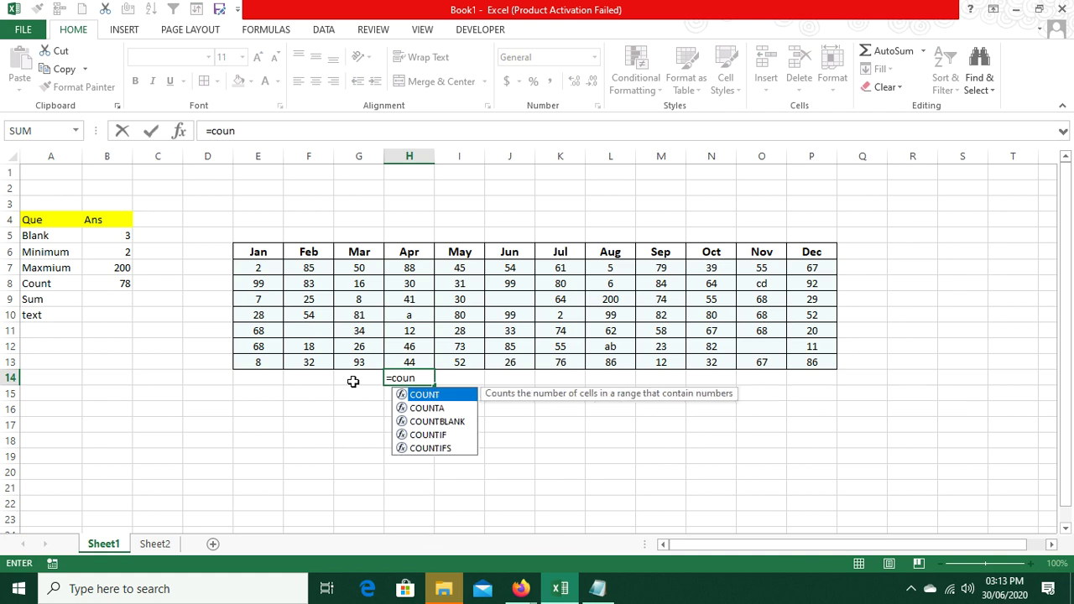
key("Tab")
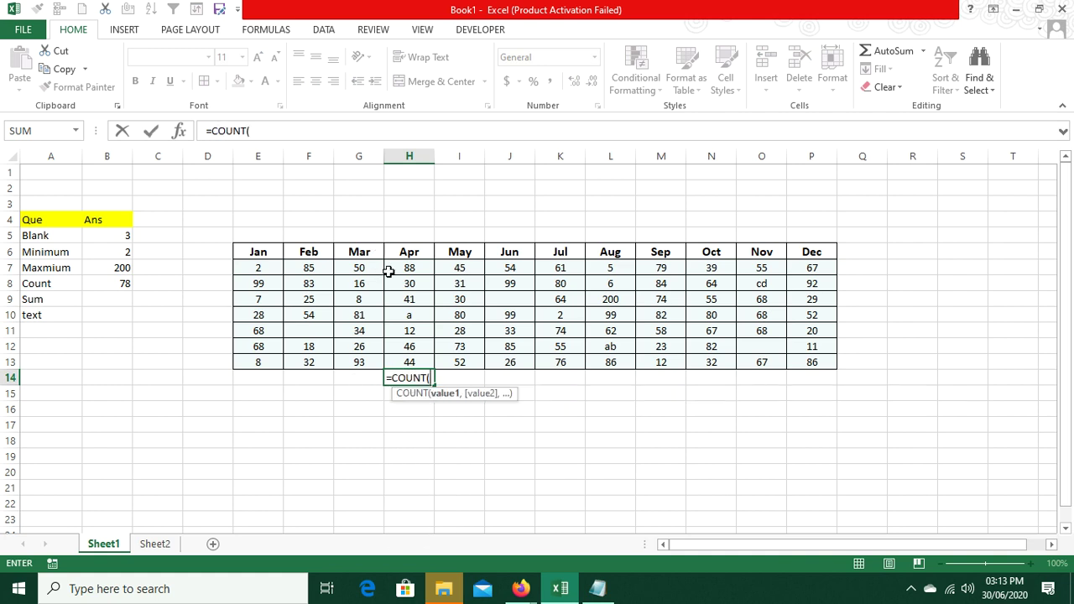
left_click_drag(392, 267, 391, 362)
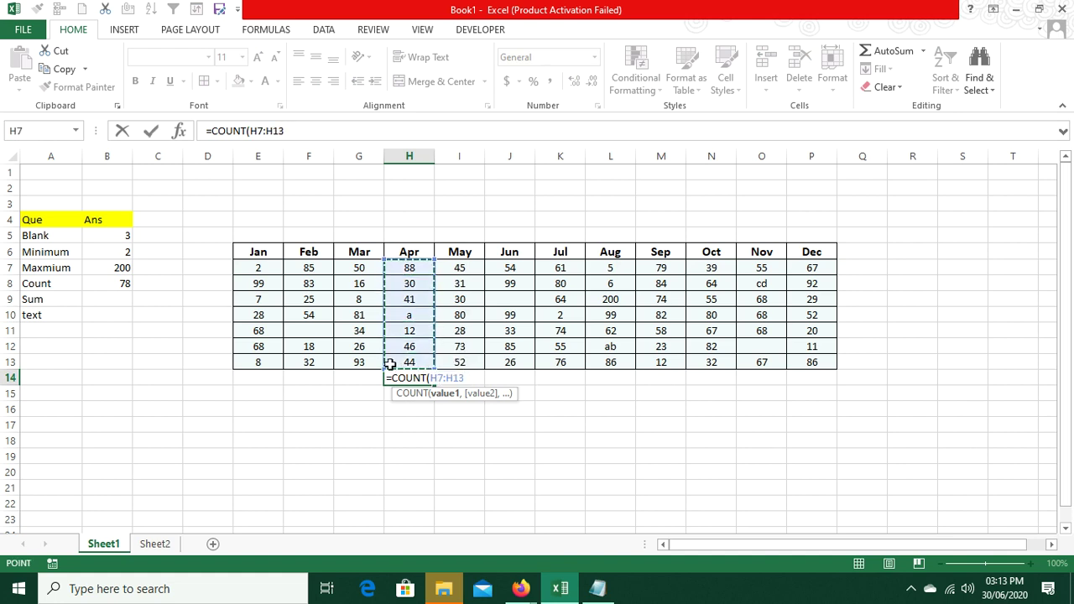
key("Return")
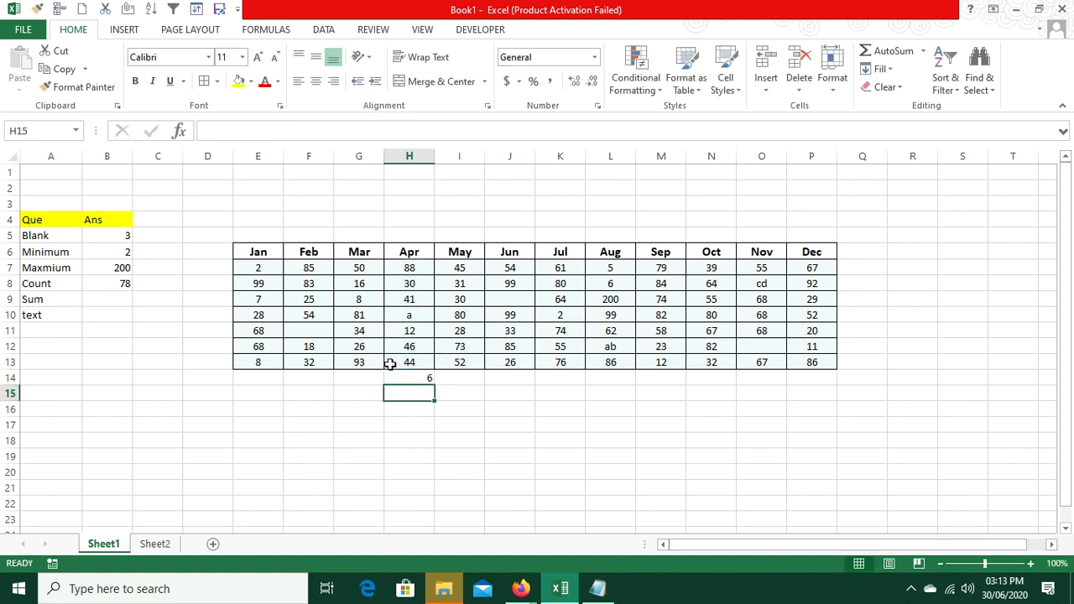
Review the April values against their count and clear the trial formula from H14
mouse_move(403, 283)
left_mouse_down()
mouse_move(408, 298)
mouse_move(408, 269)
mouse_move(406, 304)
left_mouse_up()
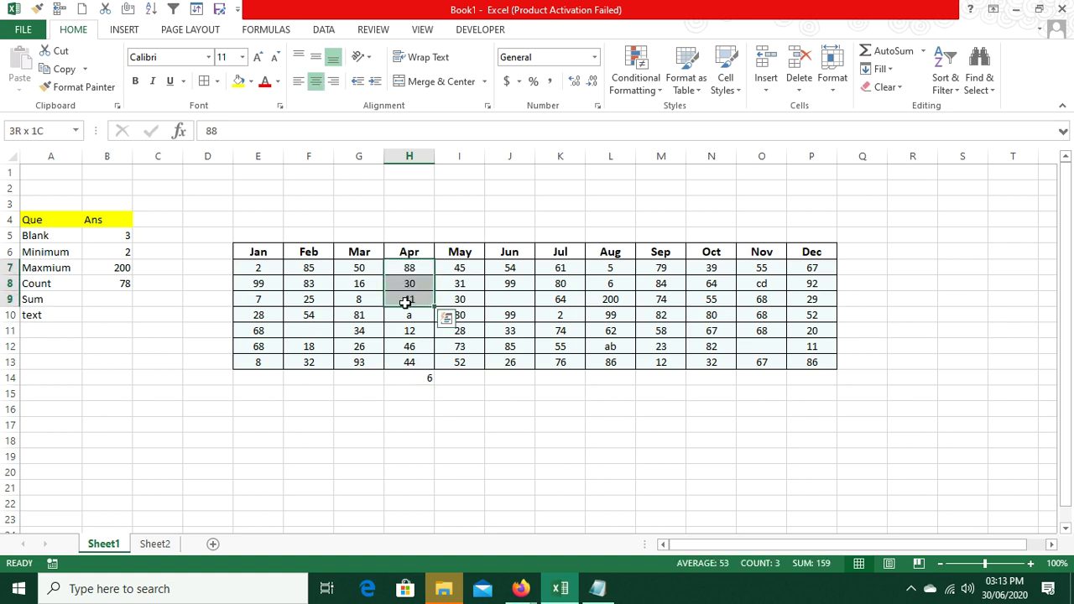
left_click_drag(407, 302, 411, 371)
left_click(398, 315)
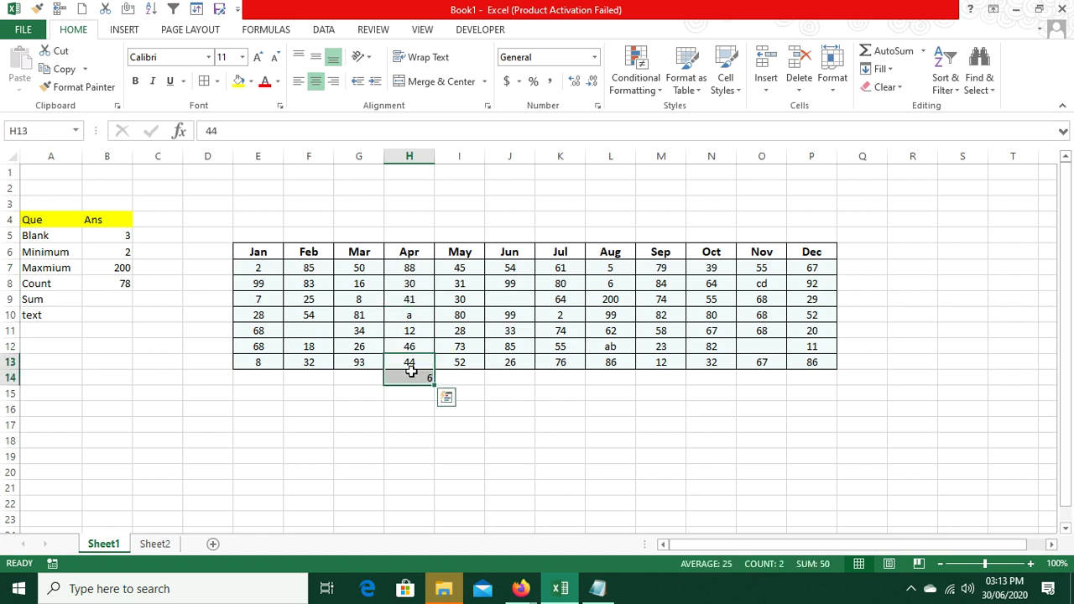
left_click(412, 377)
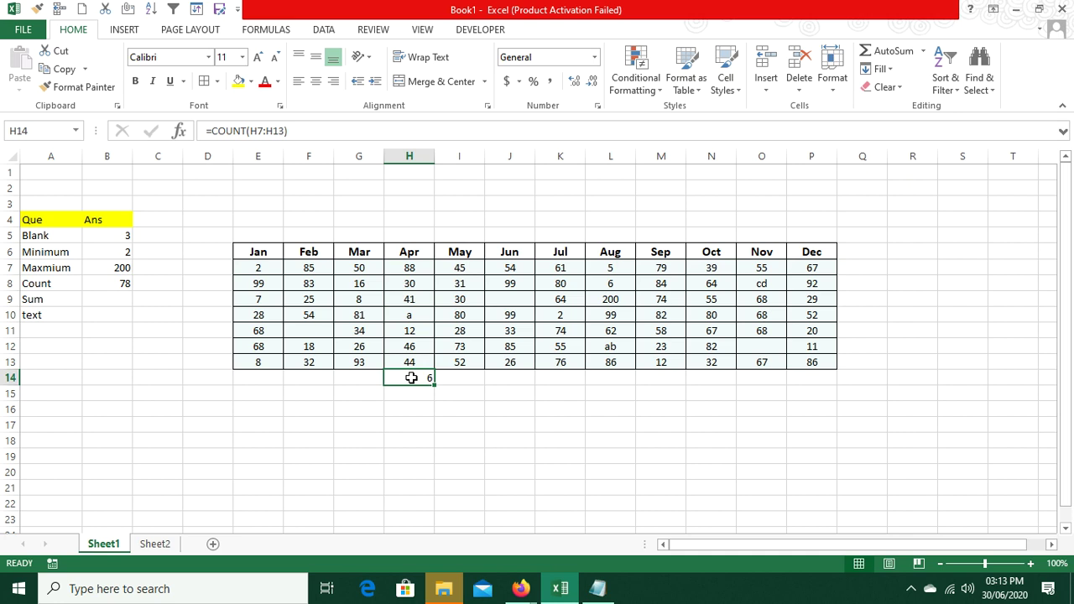
key("Down")
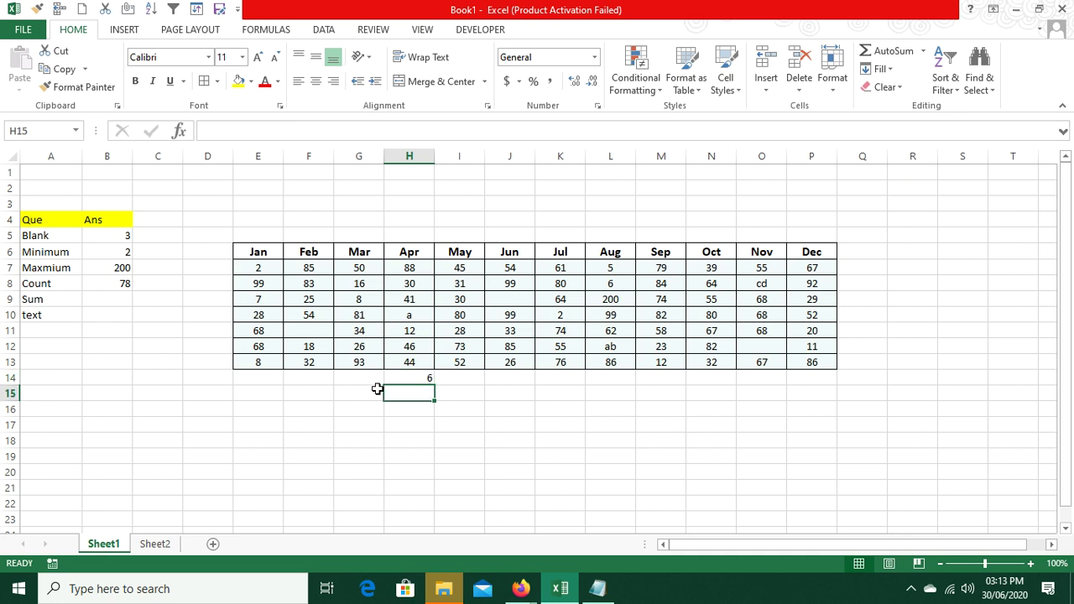
key("Up")
key("Delete")
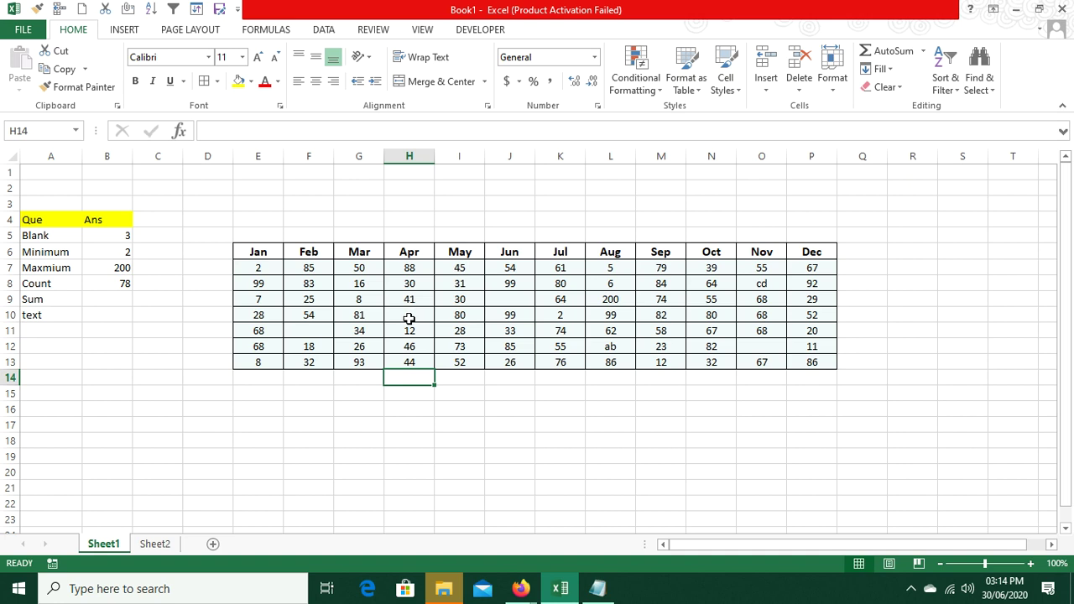
Add up the monthly data in B9 with the formula =SUM(E7:P13)
left_click(112, 298)
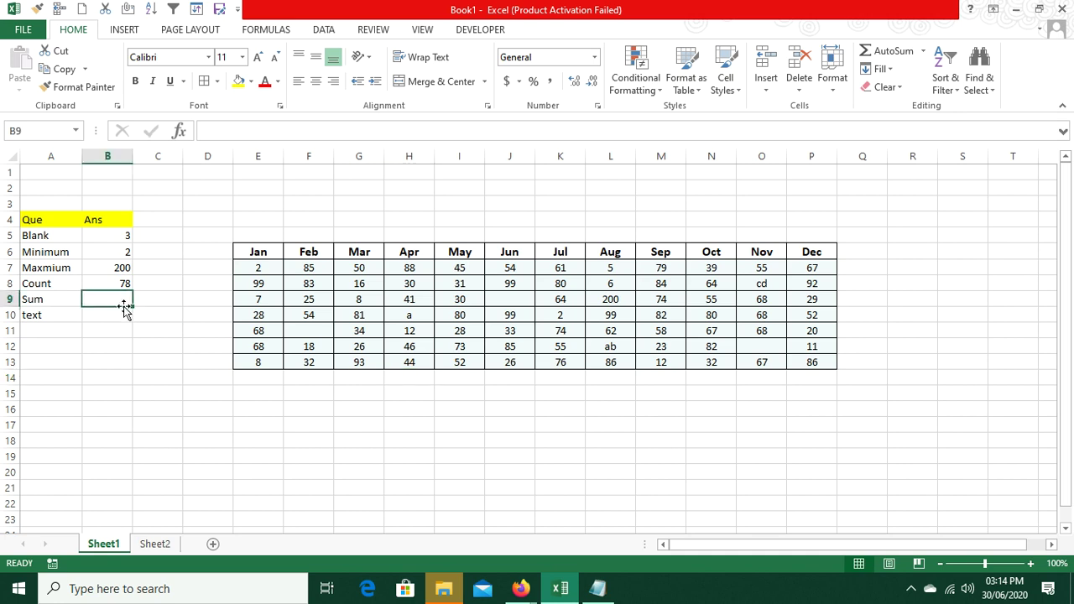
type("=u")
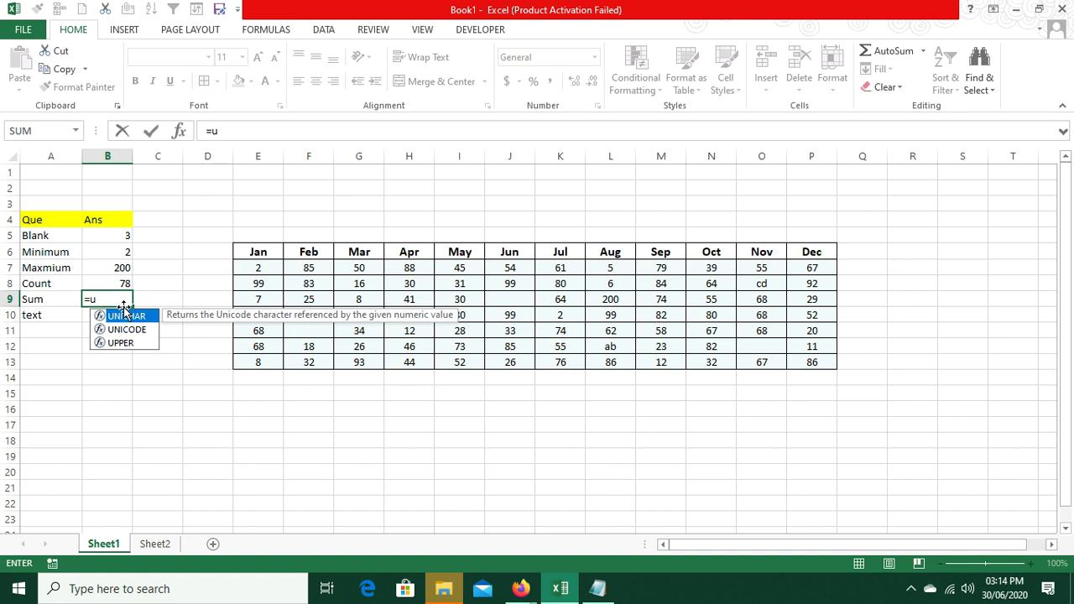
key("BackSpace")
type("sum")
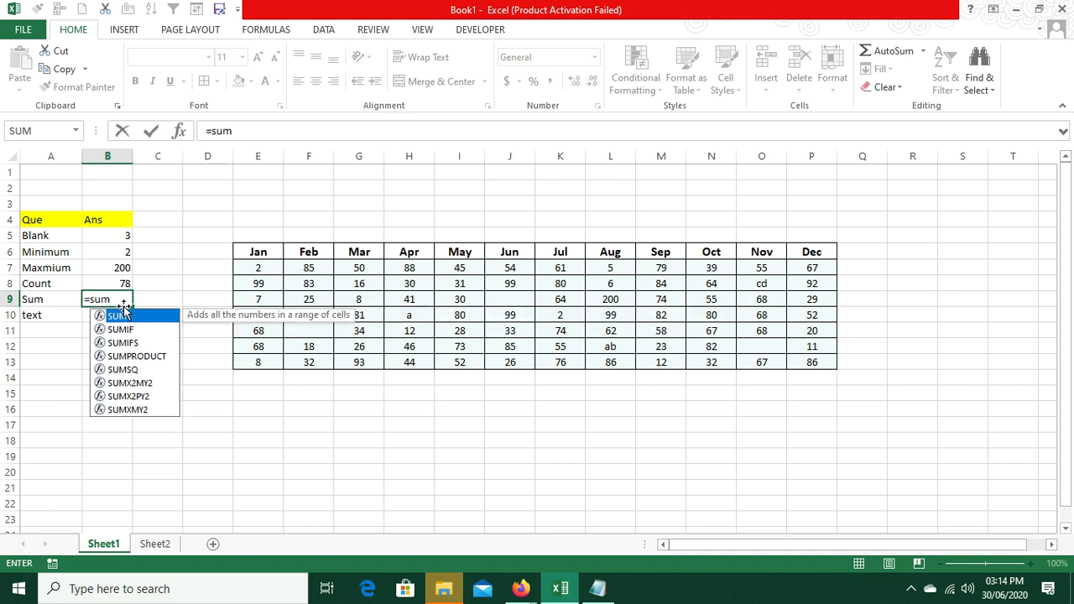
double_click(123, 316)
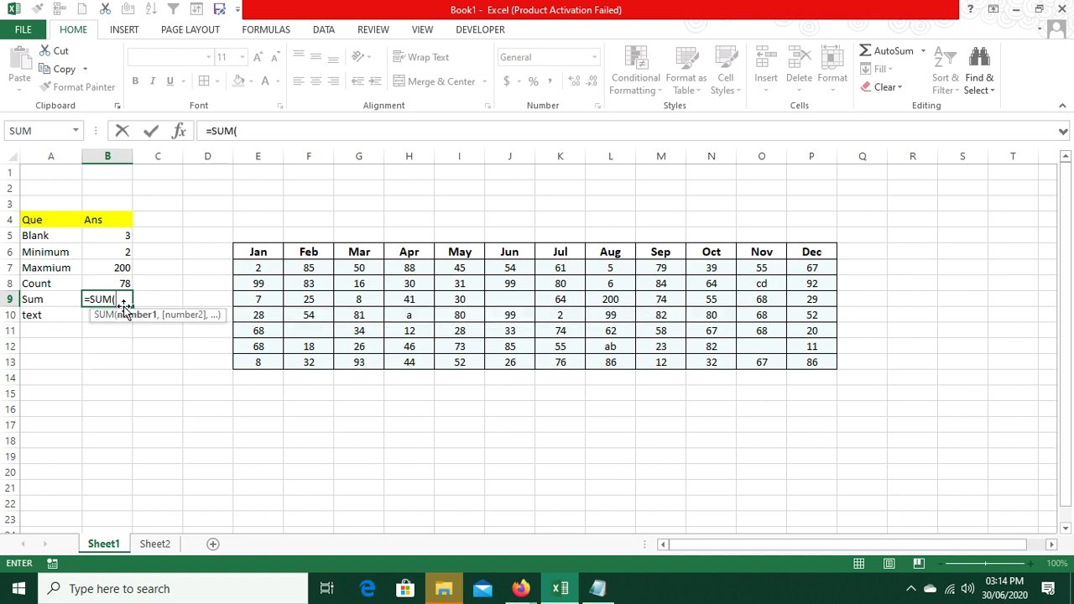
left_click(274, 269)
left_click_drag(274, 269, 818, 363)
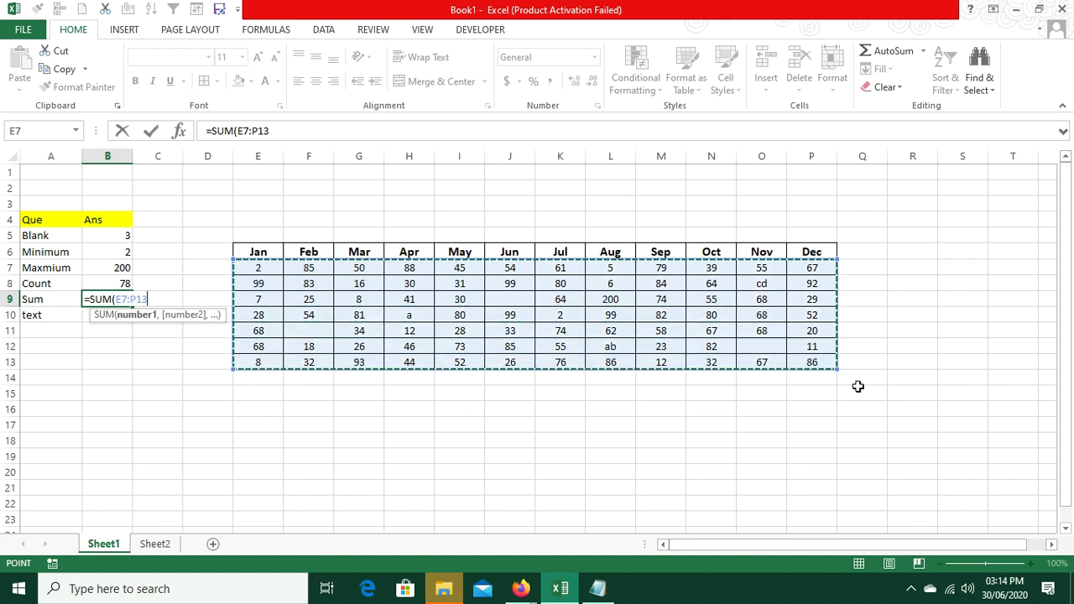
type(")")
key("Return")
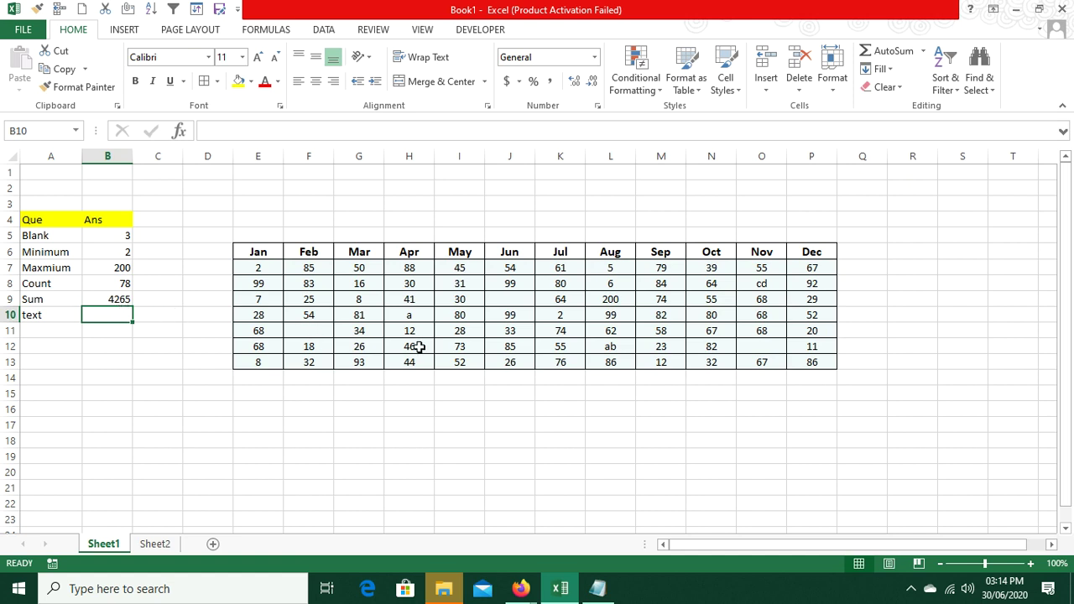
Copy the question label "text" from A10 down into A11
left_click(411, 319)
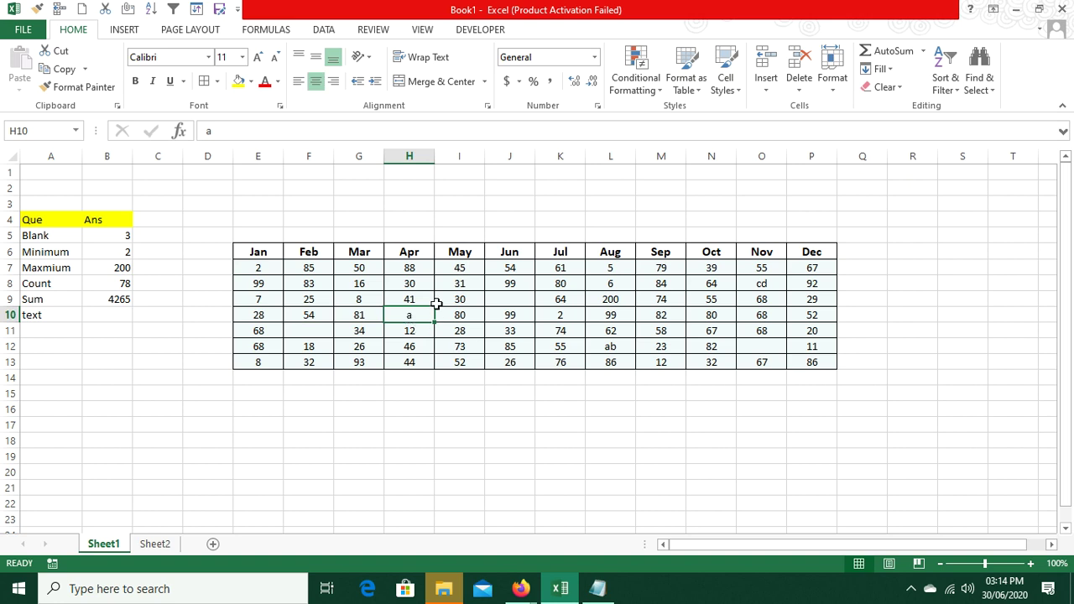
left_click(759, 287)
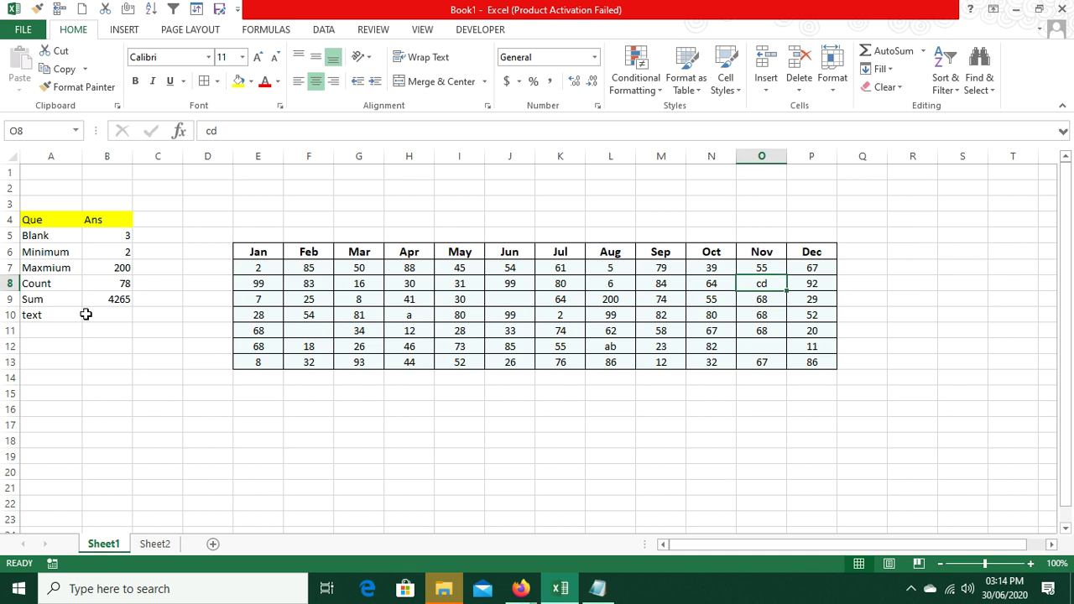
left_click(116, 314)
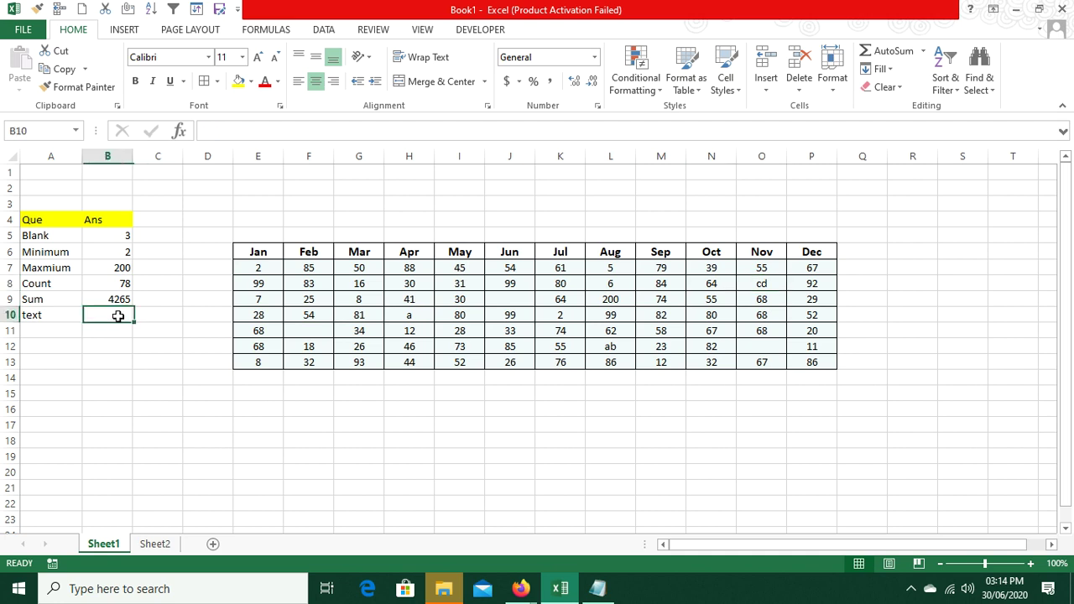
left_click(32, 315)
left_click(33, 330)
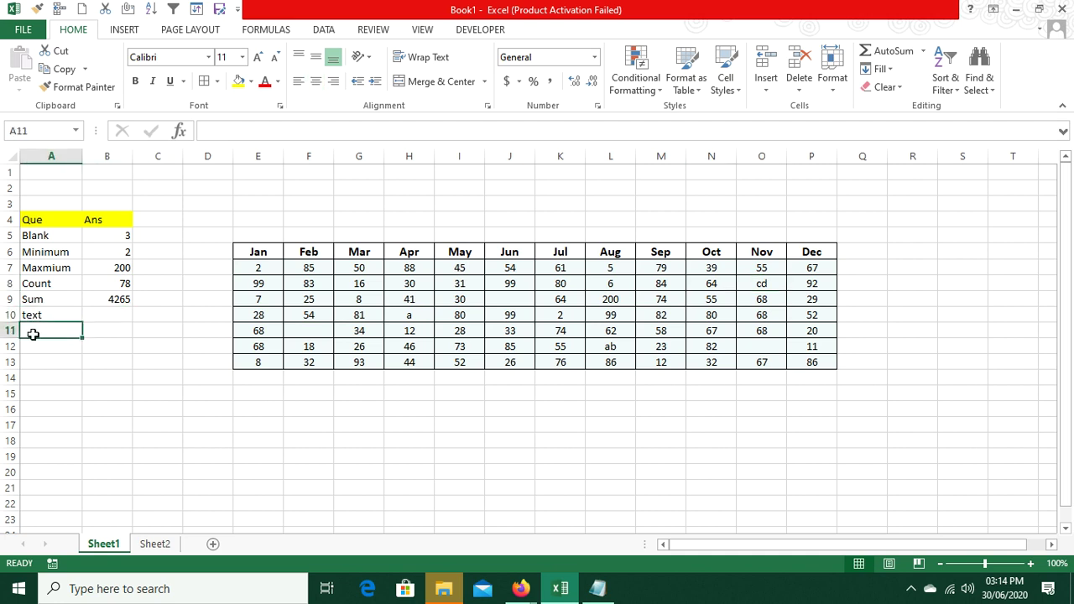
key("ctrl+d")
Replace the question label in A10 with "totalcount" and select its answer cell B10
left_click(34, 315)
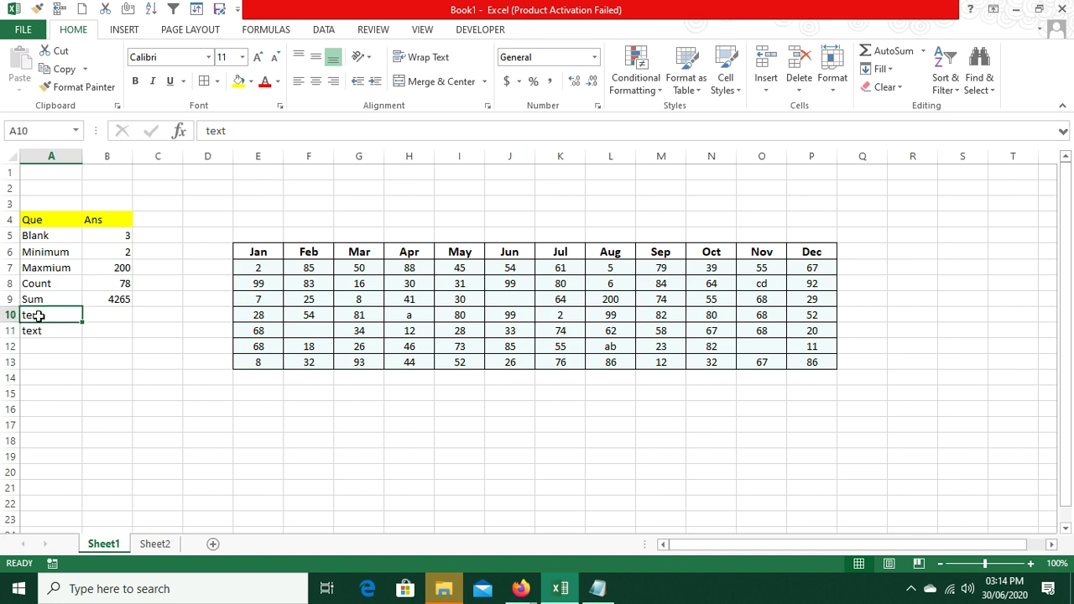
type("count")
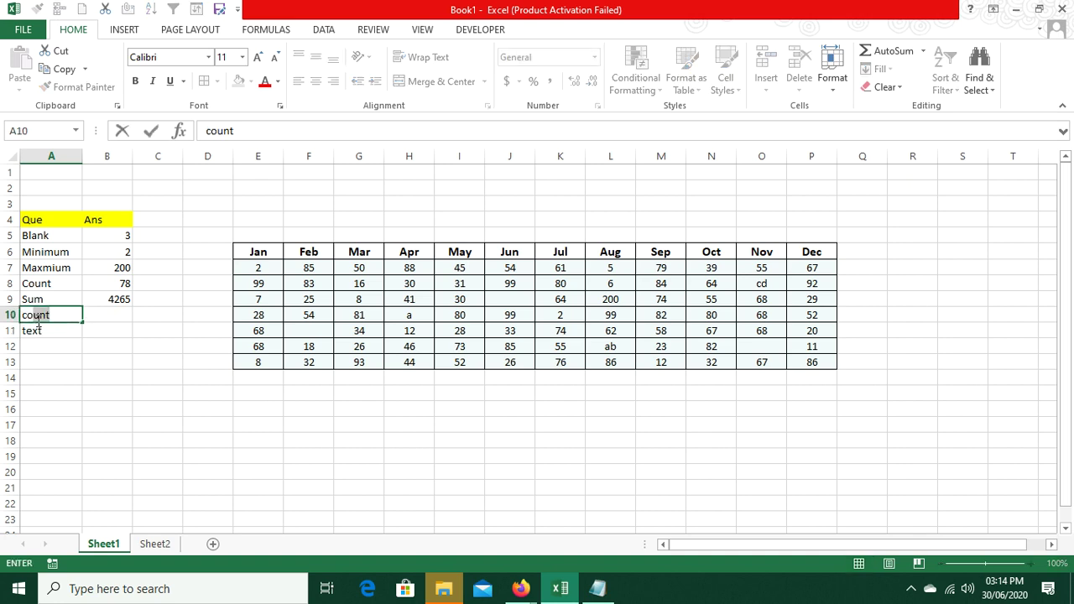
key("BackSpace")
key("BackSpace")
key("BackSpace")
key("BackSpace")
type("total")
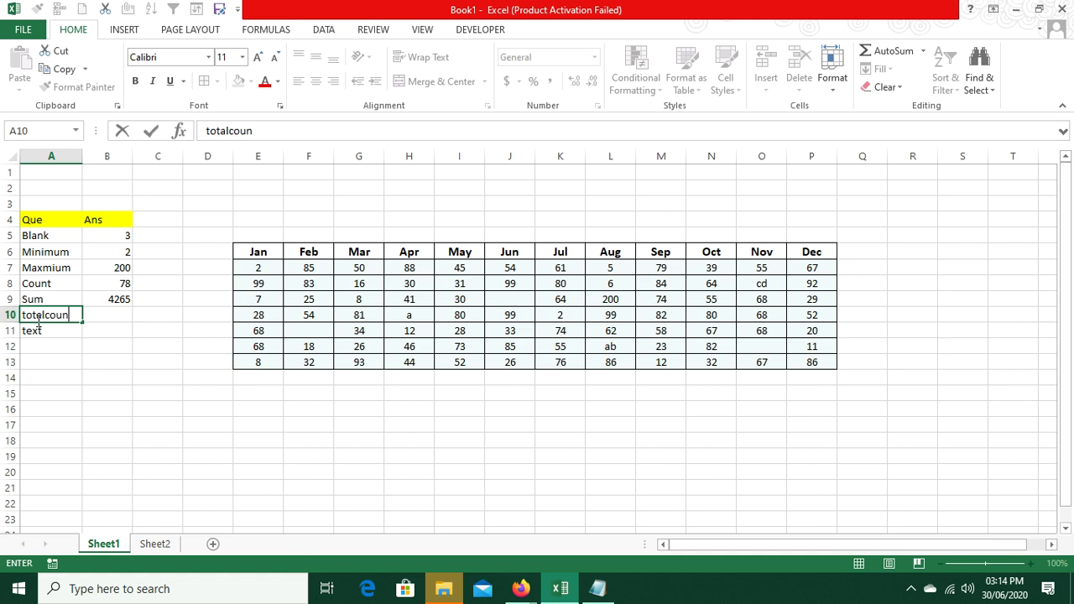
key("Return")
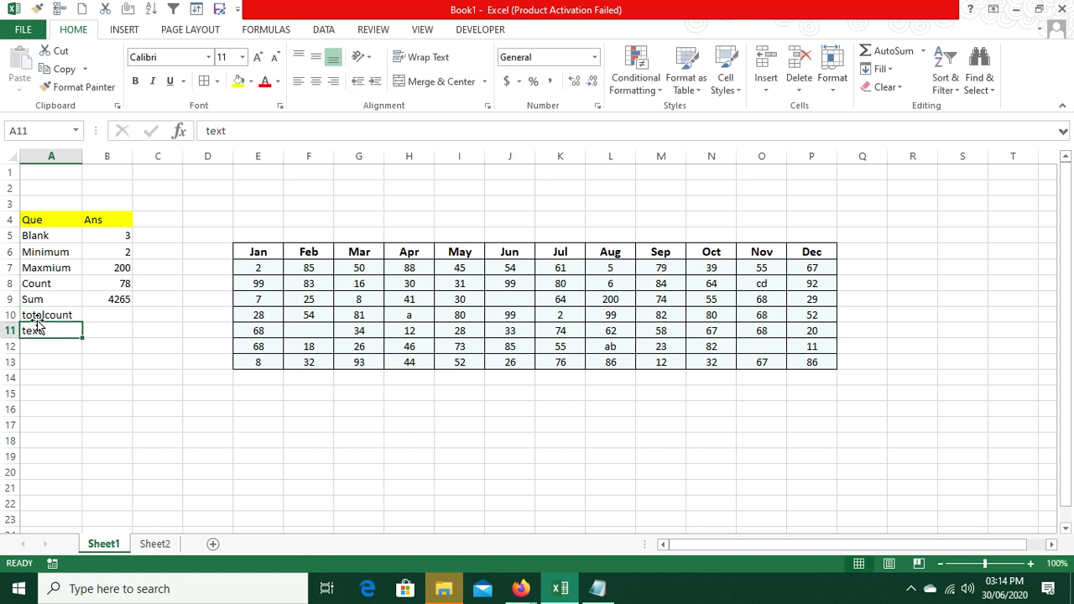
left_click(39, 315)
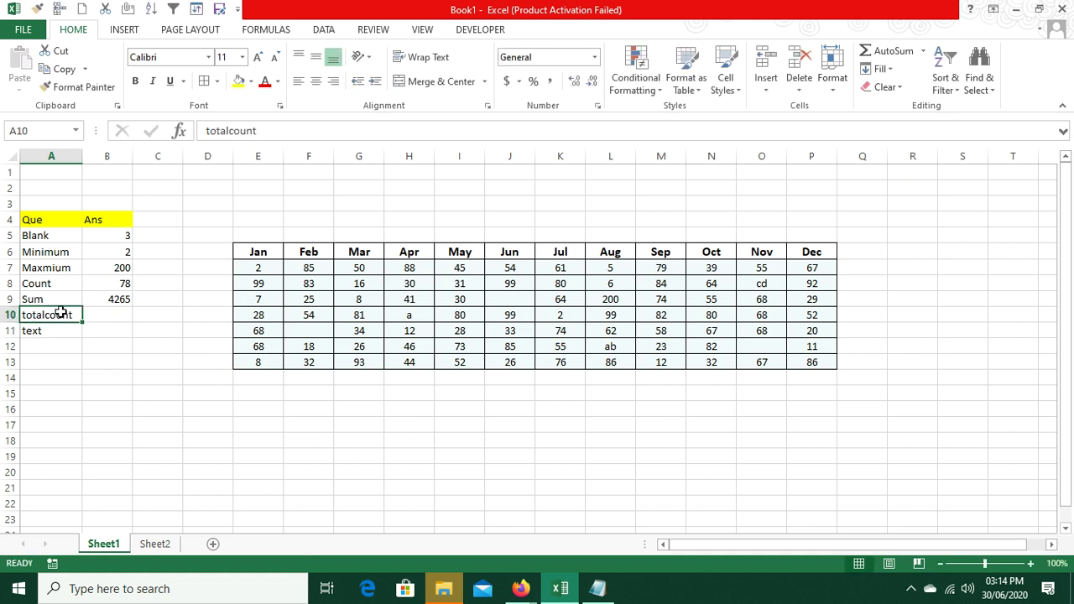
left_click(118, 314)
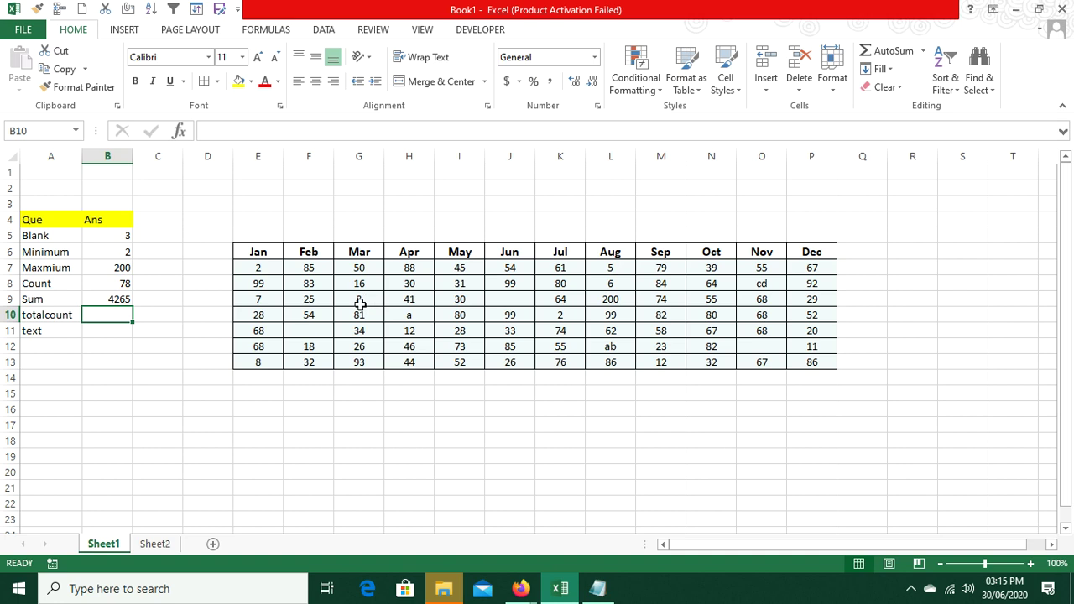
Count all non-empty cells of the monthly data in B10 with the formula =COUNTA(E7:P13)
type("=")
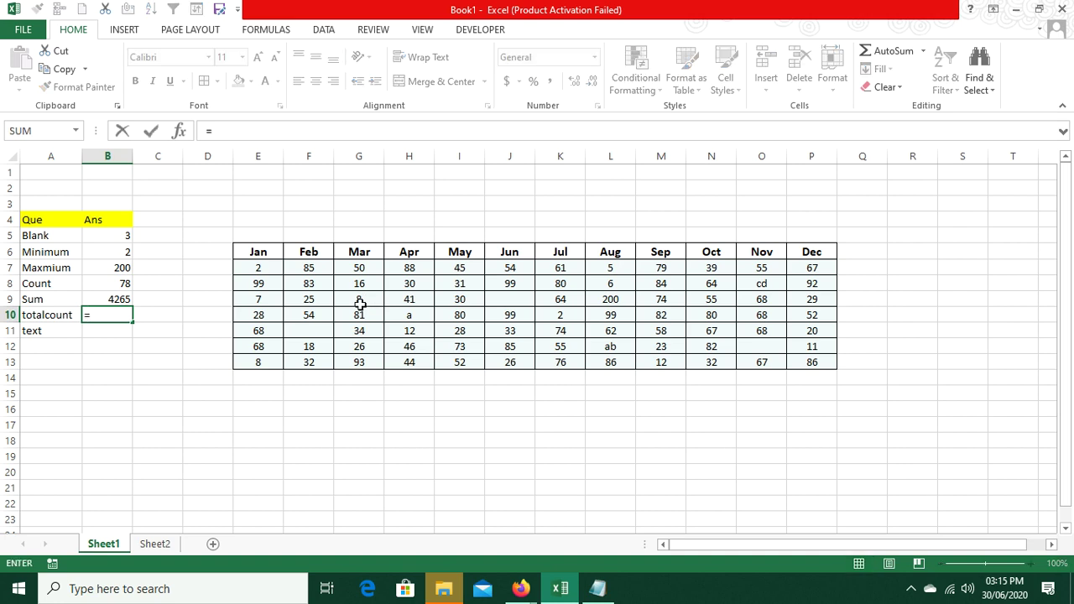
type("count")
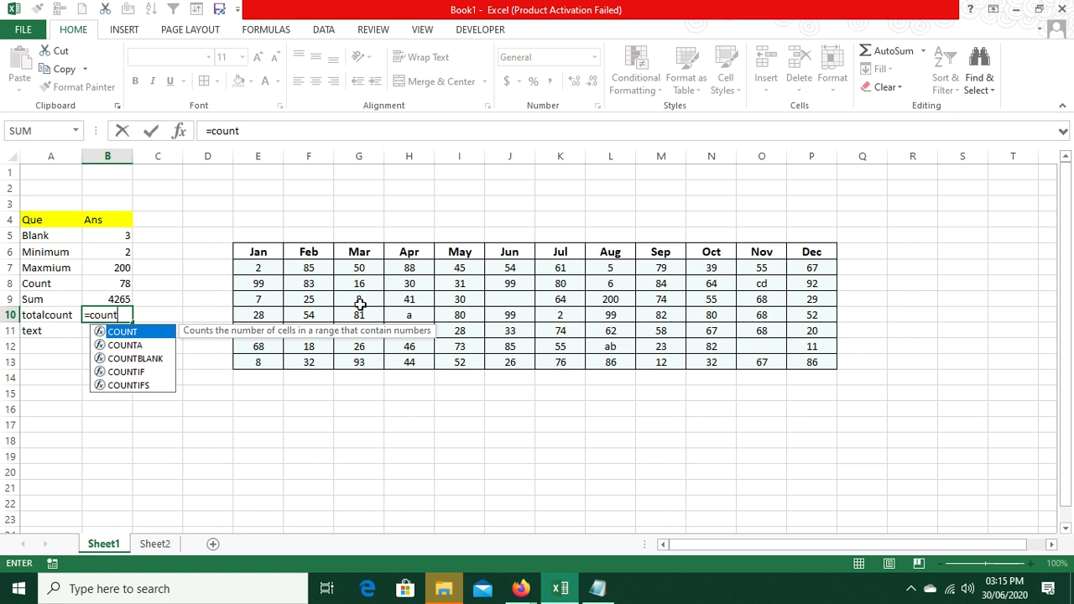
key("Down")
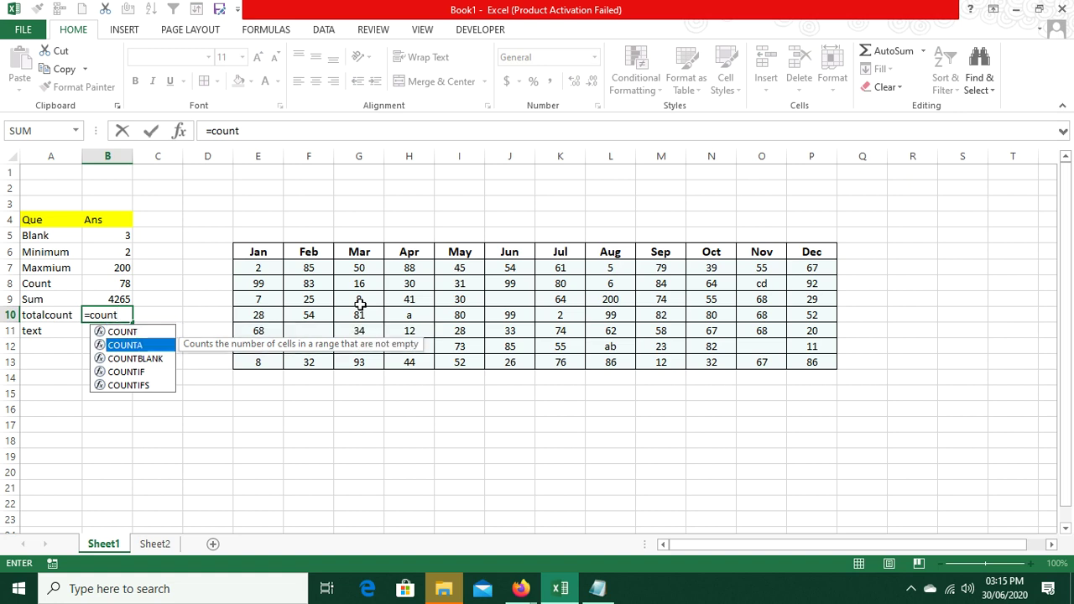
key("Tab")
left_click_drag(279, 275, 803, 364)
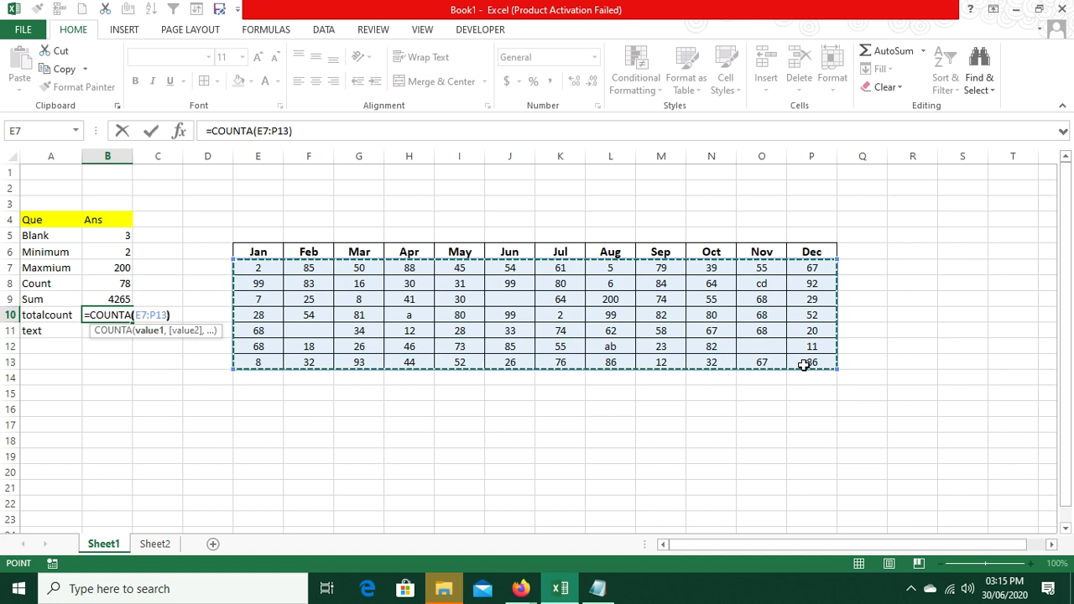
key("Return")
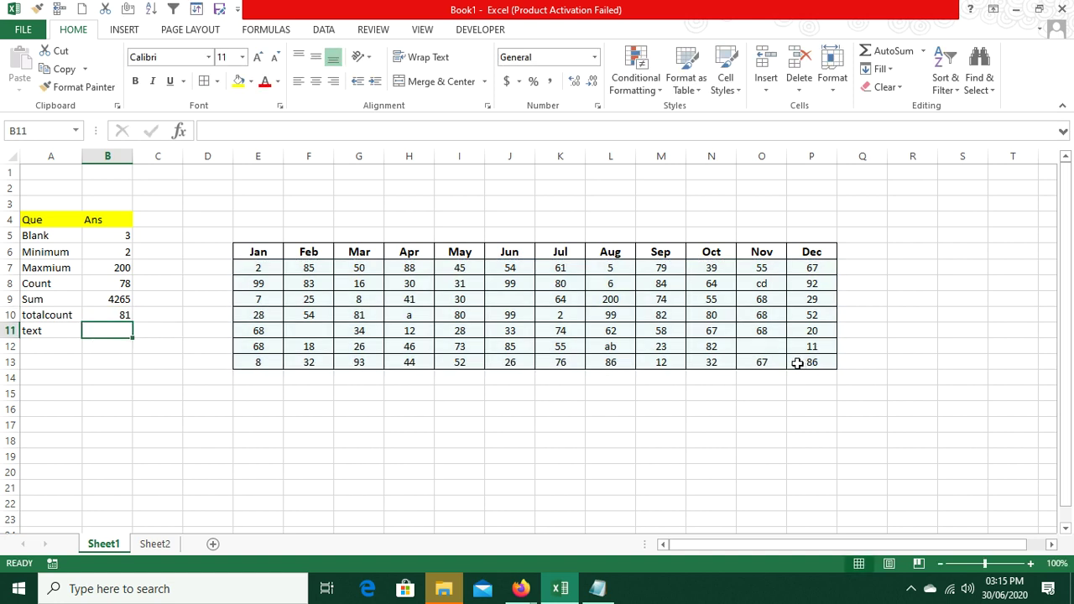
Compare the totalcount formula in B10 with the Count formula in B8, checking the text entry in H10
left_click(109, 316)
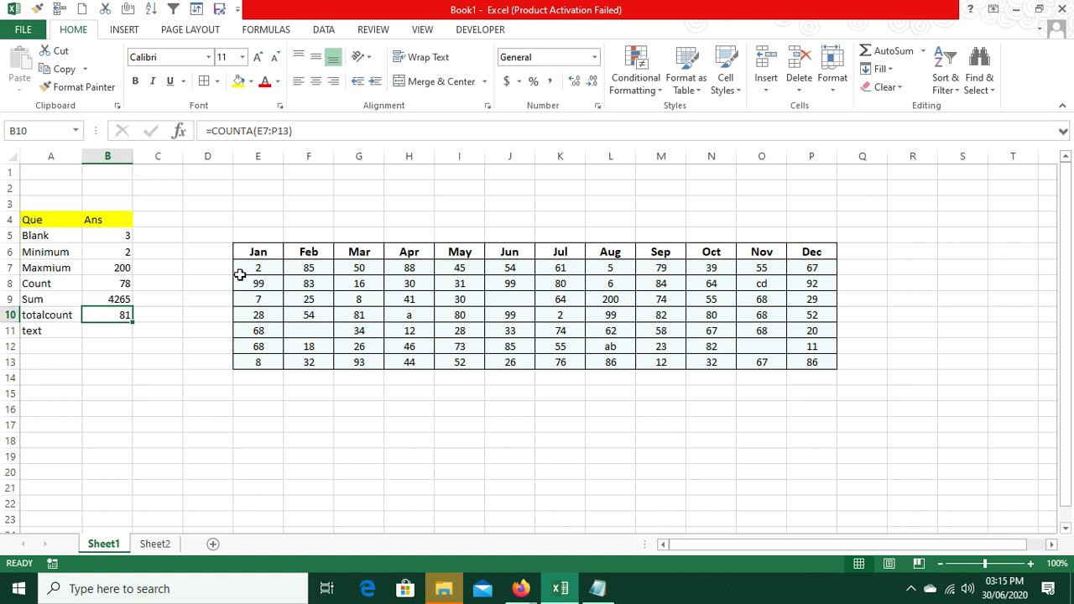
left_click(410, 318)
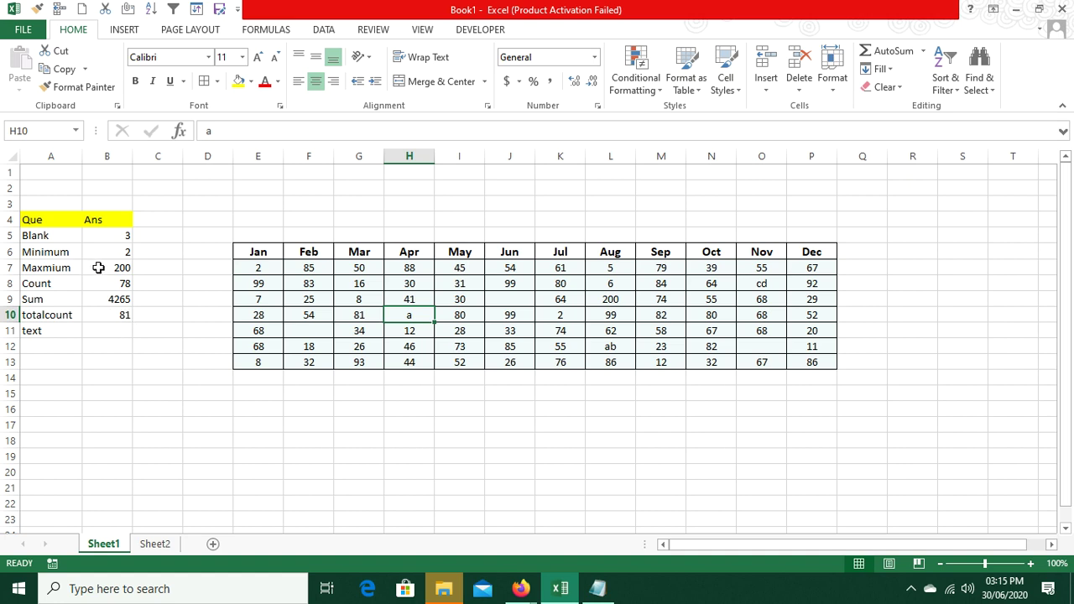
left_click(111, 317)
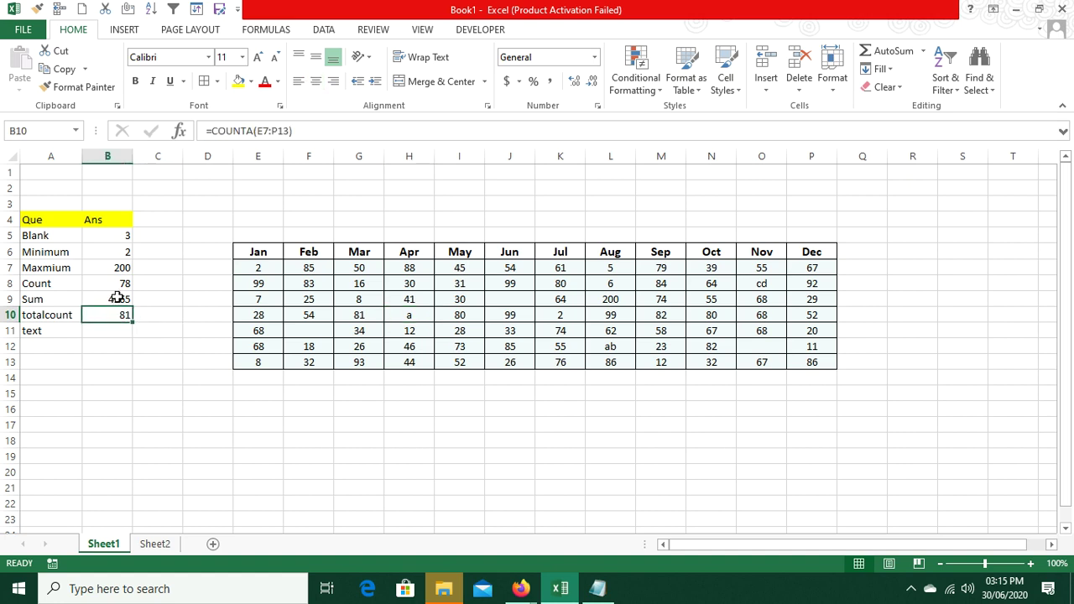
left_click(126, 282)
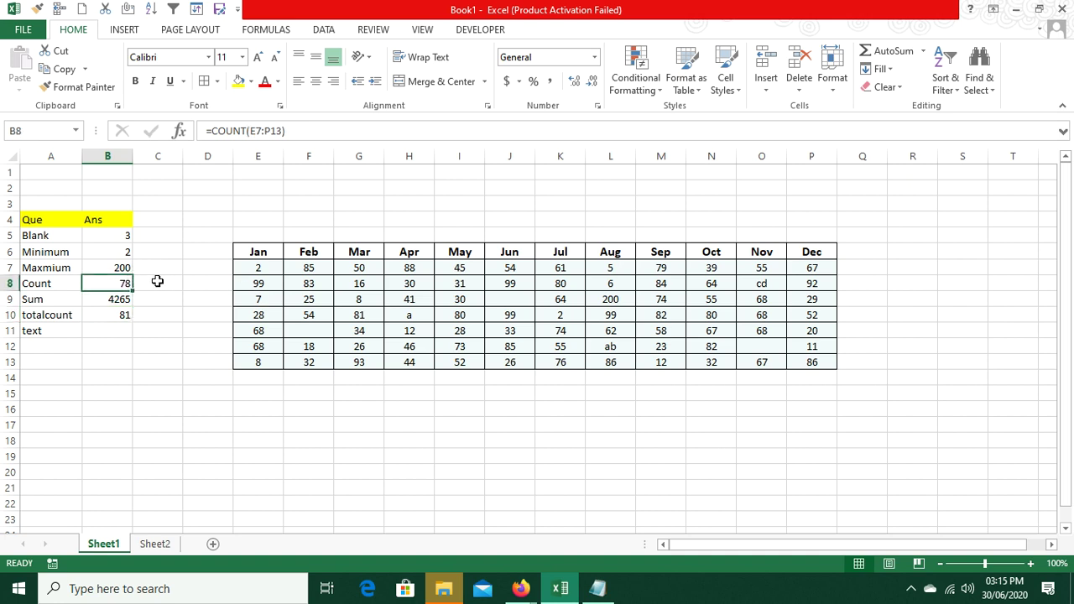
left_click(124, 314)
left_click(125, 288)
Enter the formula =COUNTA(E7:P13) in B11, the answer cell of the text question
left_click(107, 333)
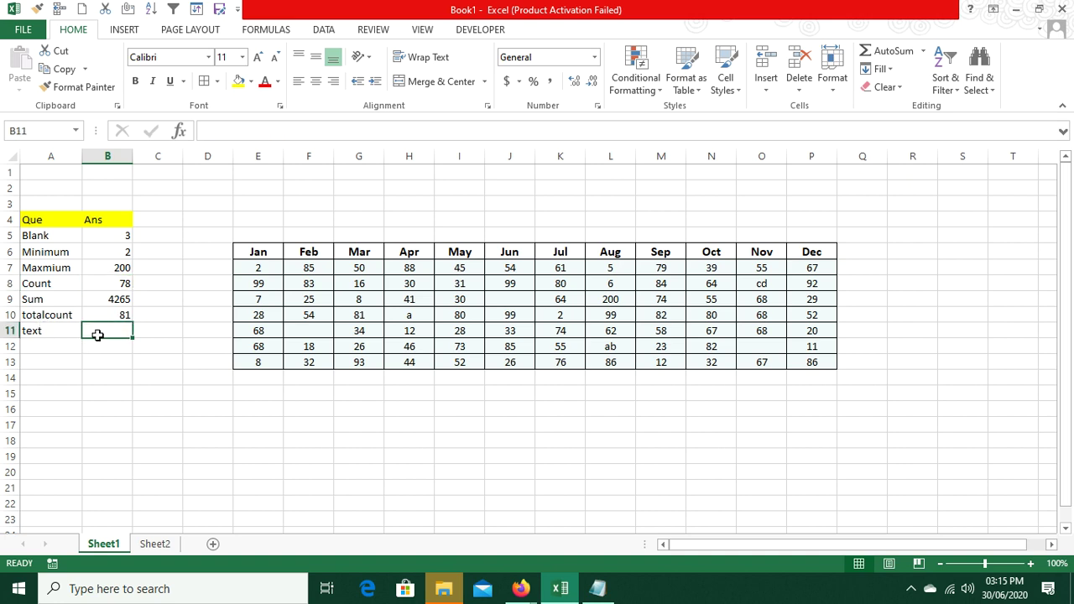
type("=co")
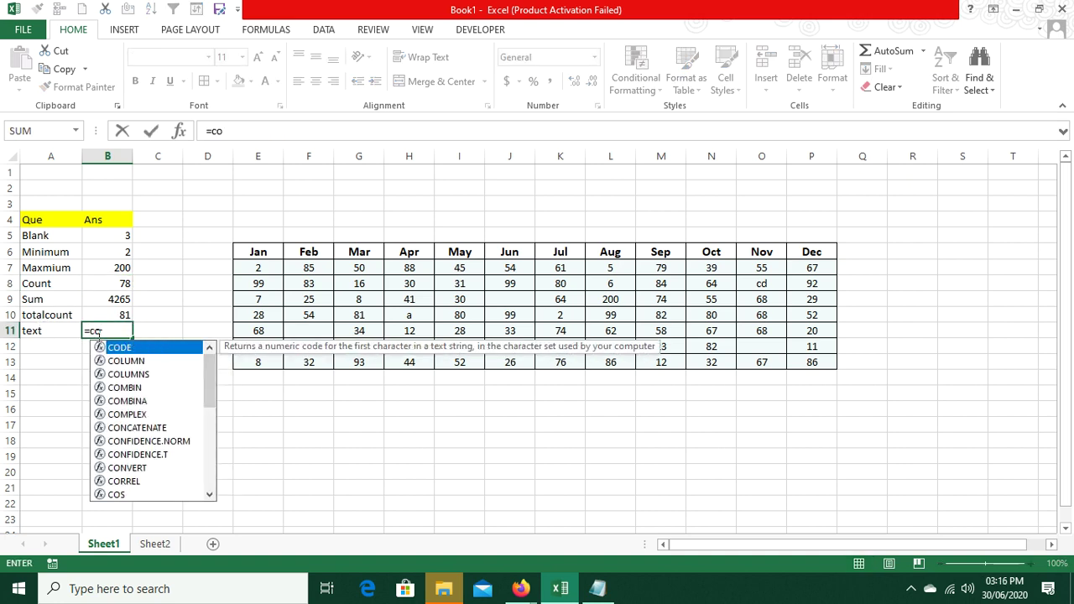
type("n")
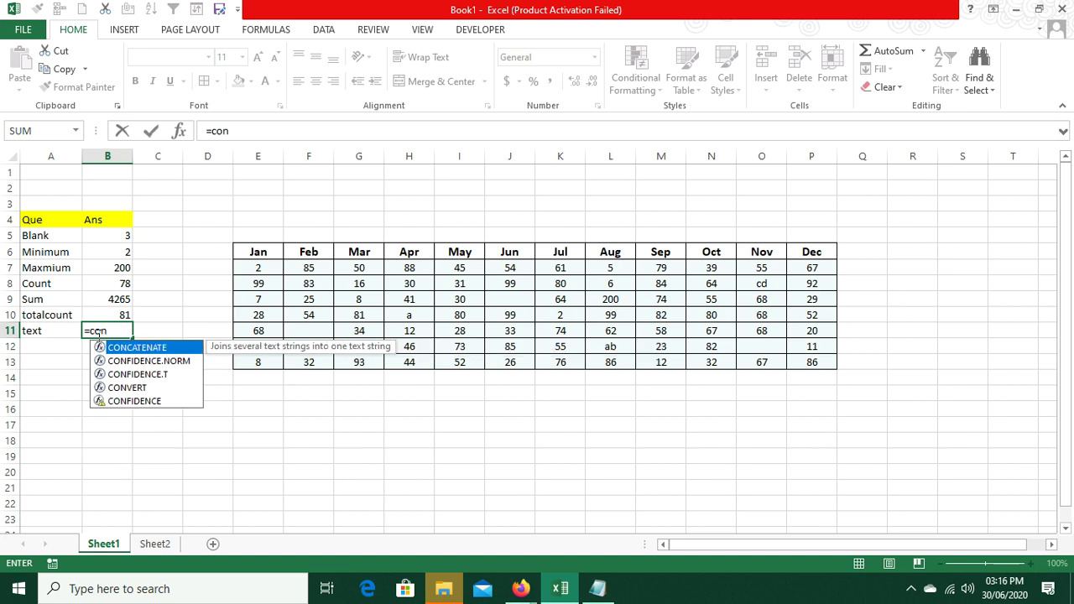
key("BackSpace")
type("un")
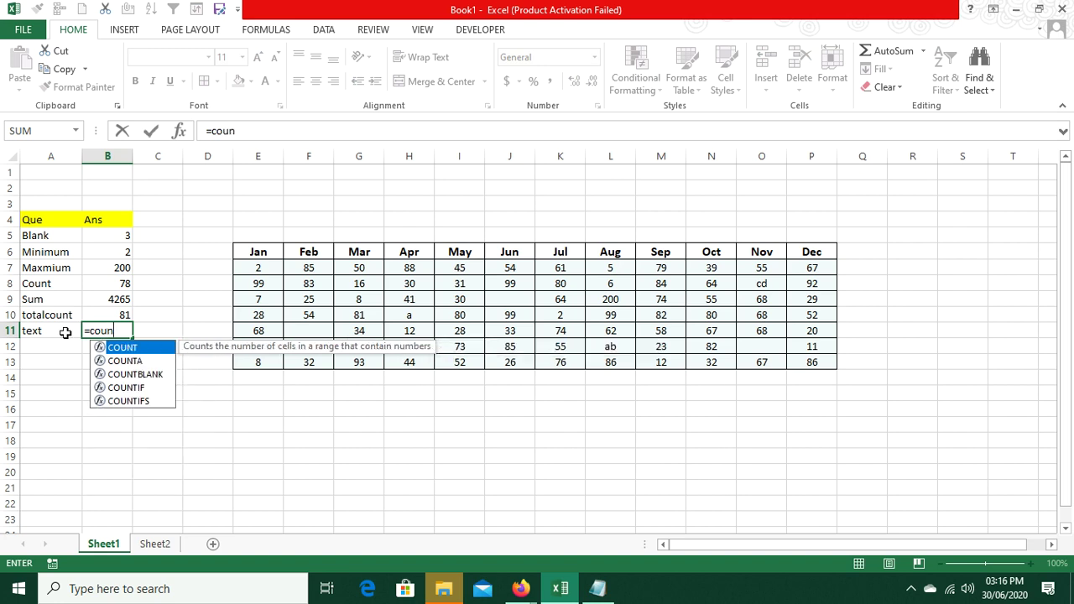
key("Down")
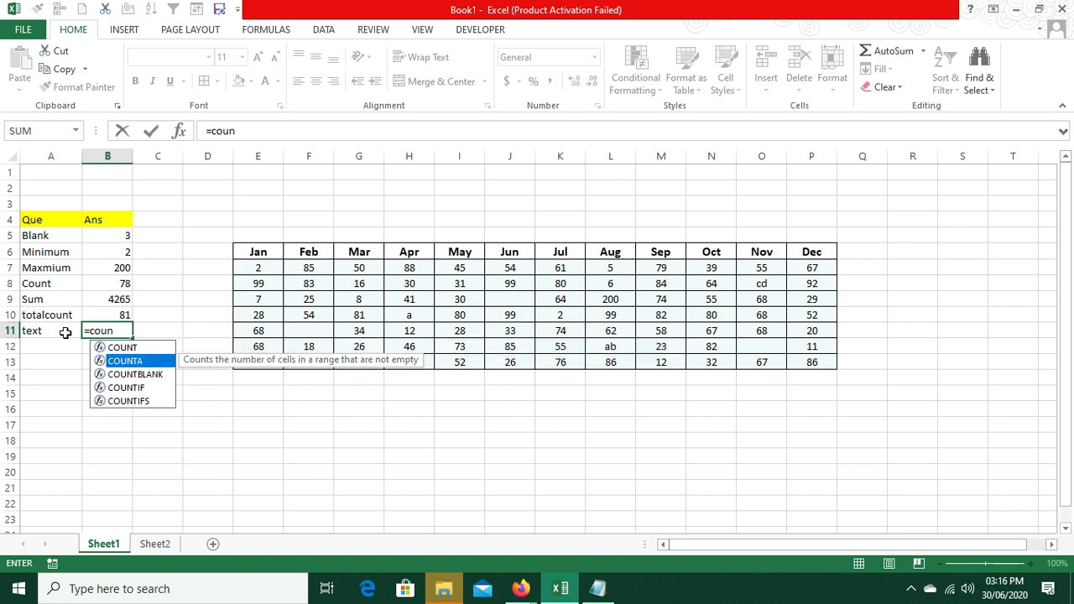
key("Tab")
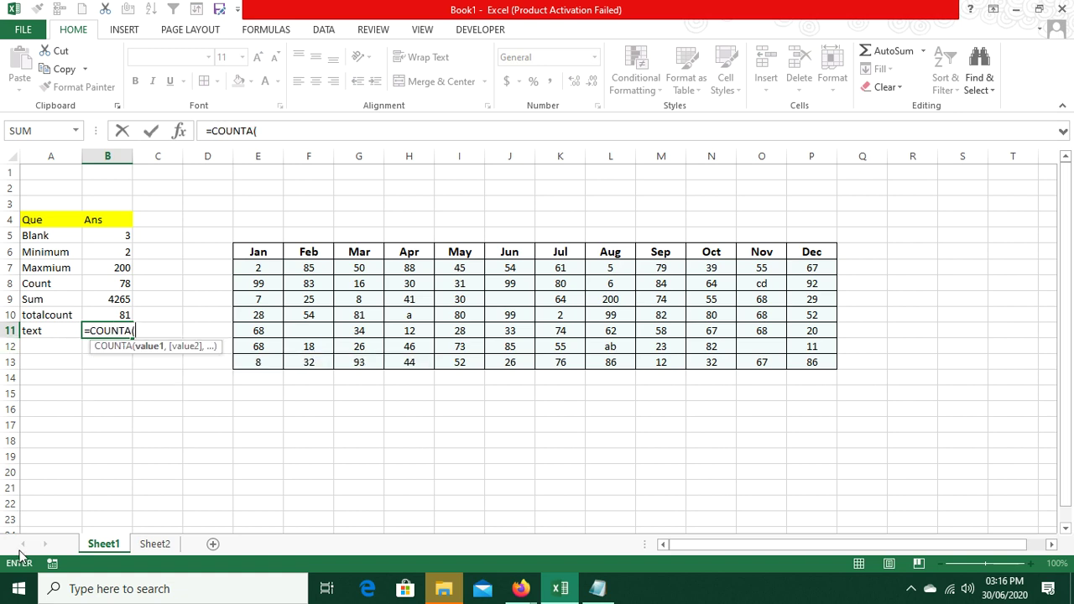
left_click_drag(254, 272, 835, 364)
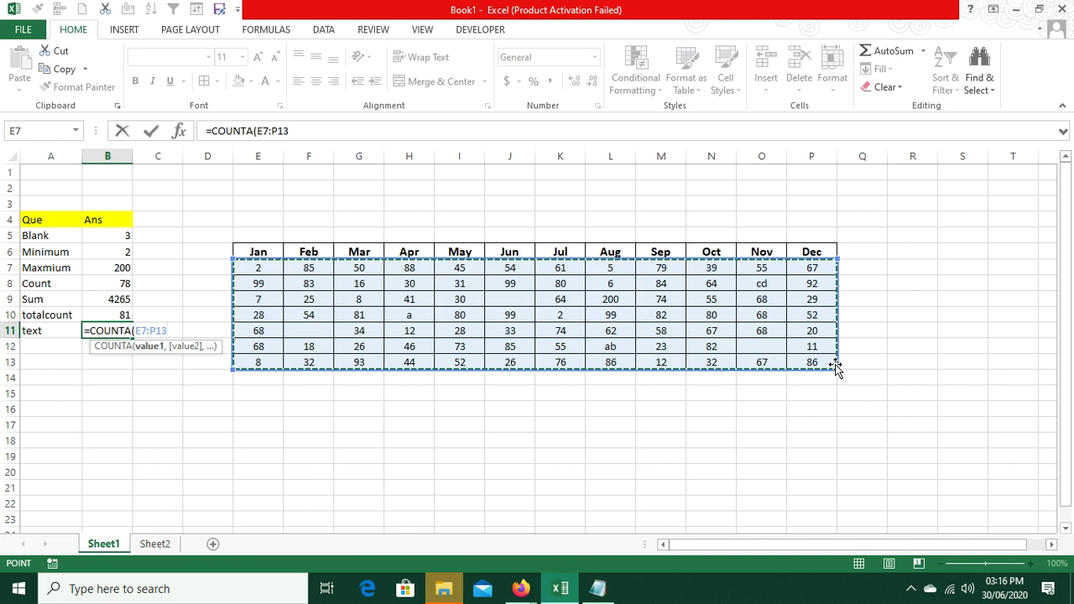
key("Return")
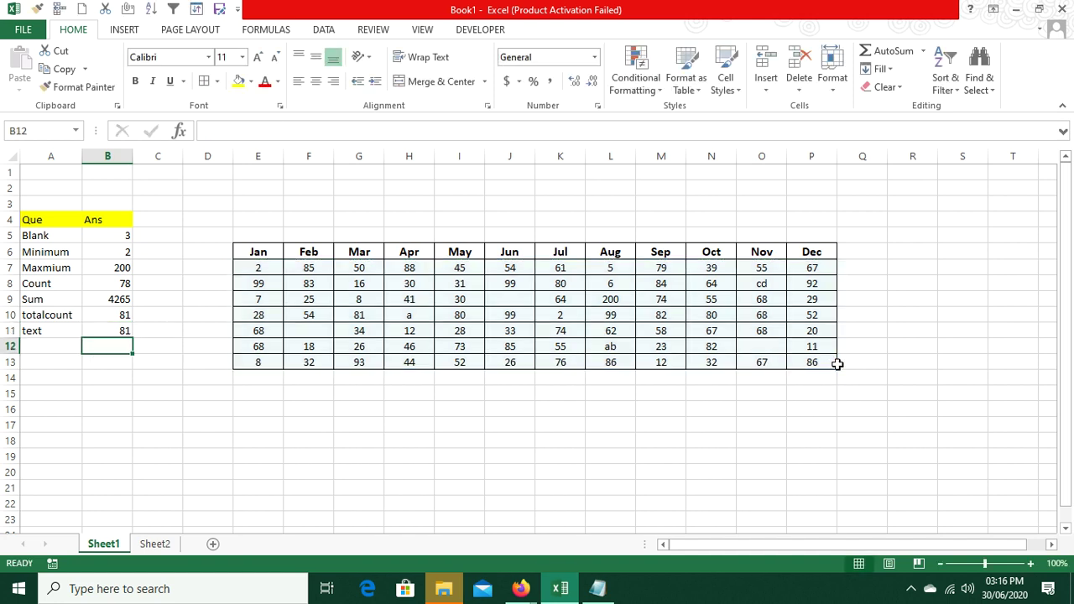
Extend the formula in B11 to =COUNTA(E7:P13)-COUNT(E7:P13) so it counts only the text entries
left_click(101, 317)
left_click(106, 334)
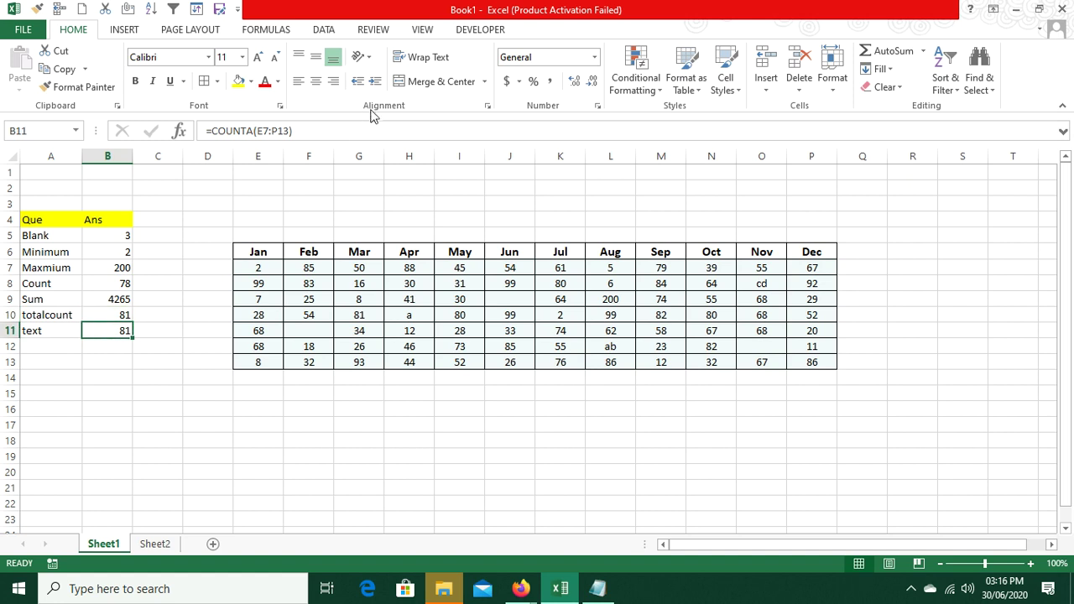
left_click(348, 134)
type("-")
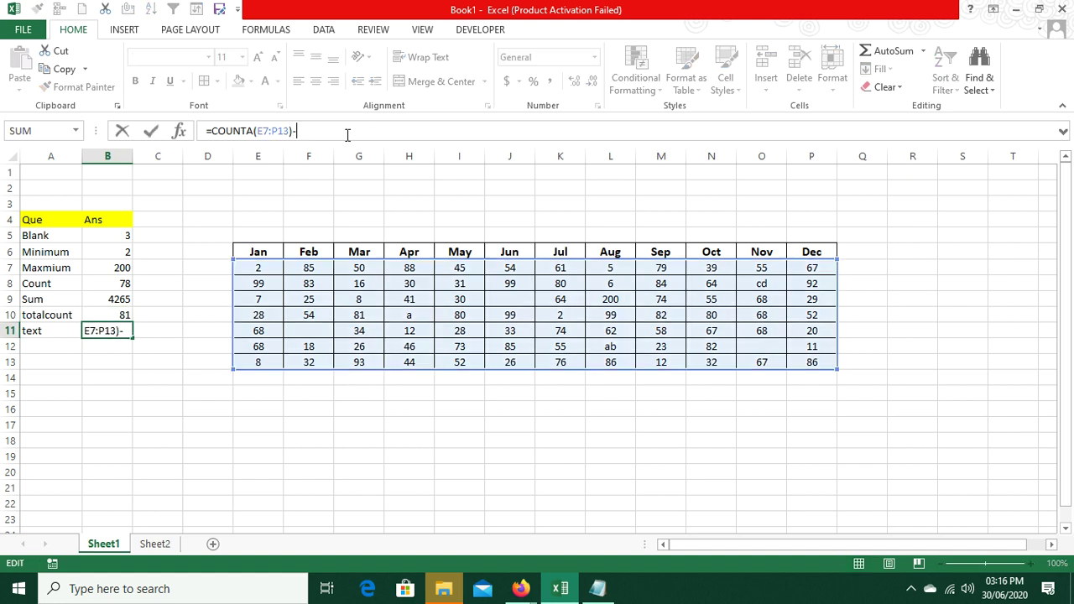
type("co")
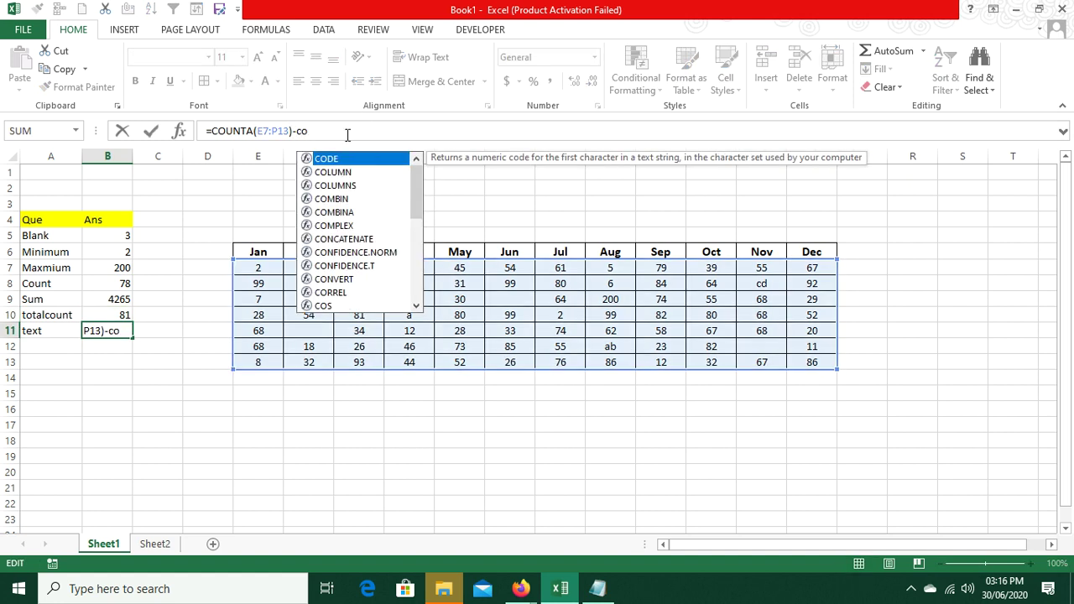
type("un")
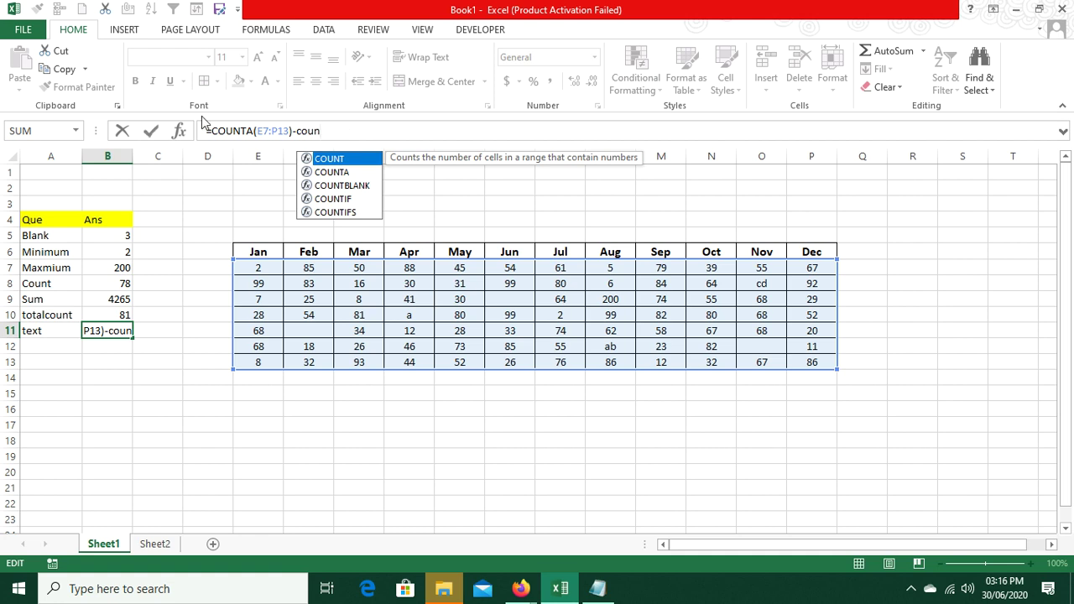
key("Tab")
left_click_drag(257, 272, 806, 363)
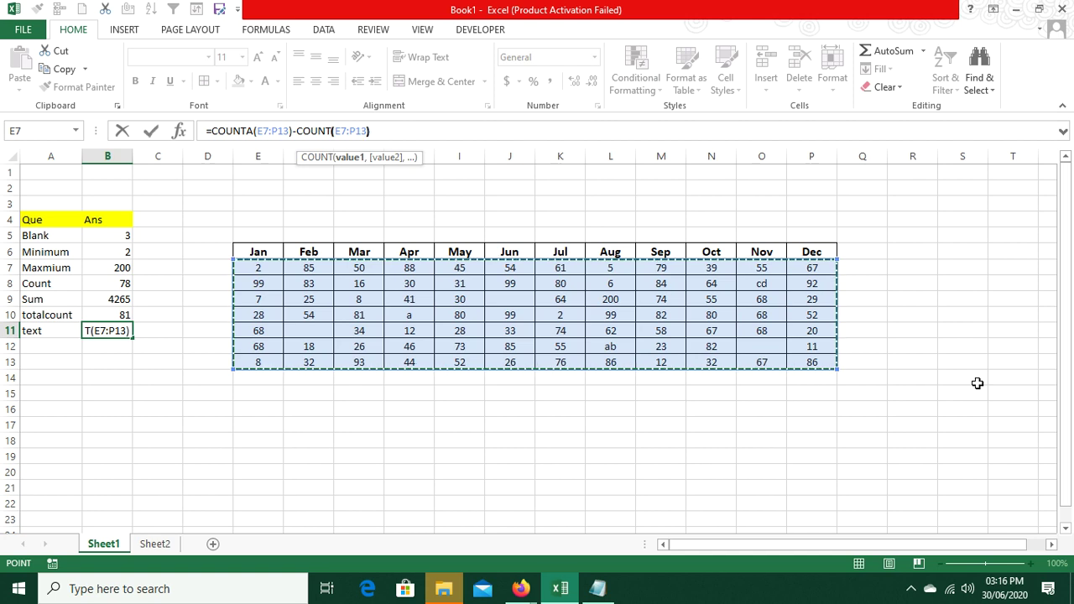
type(")")
key("Return")
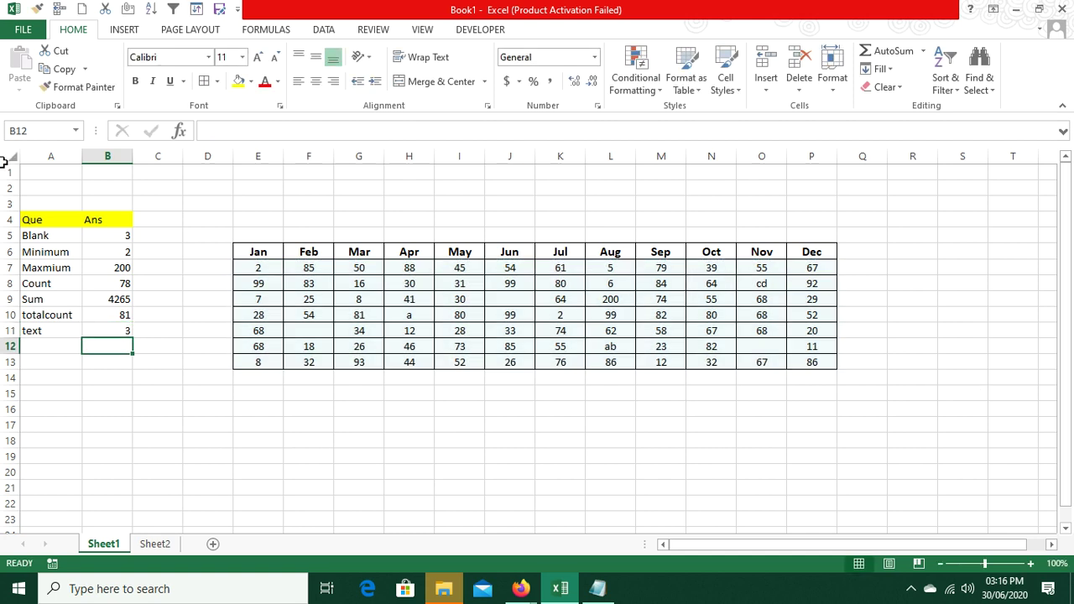
Centre the questions and answers in A5:B11 horizontally and switch to Sheet2
left_click(91, 325)
left_click_drag(94, 238, 89, 316)
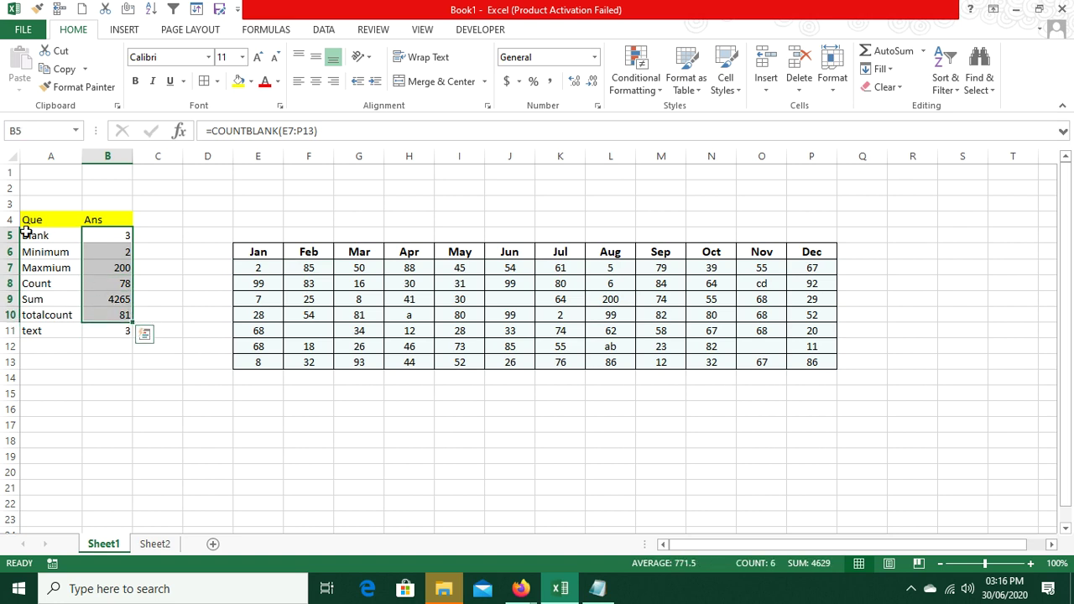
left_click(31, 282)
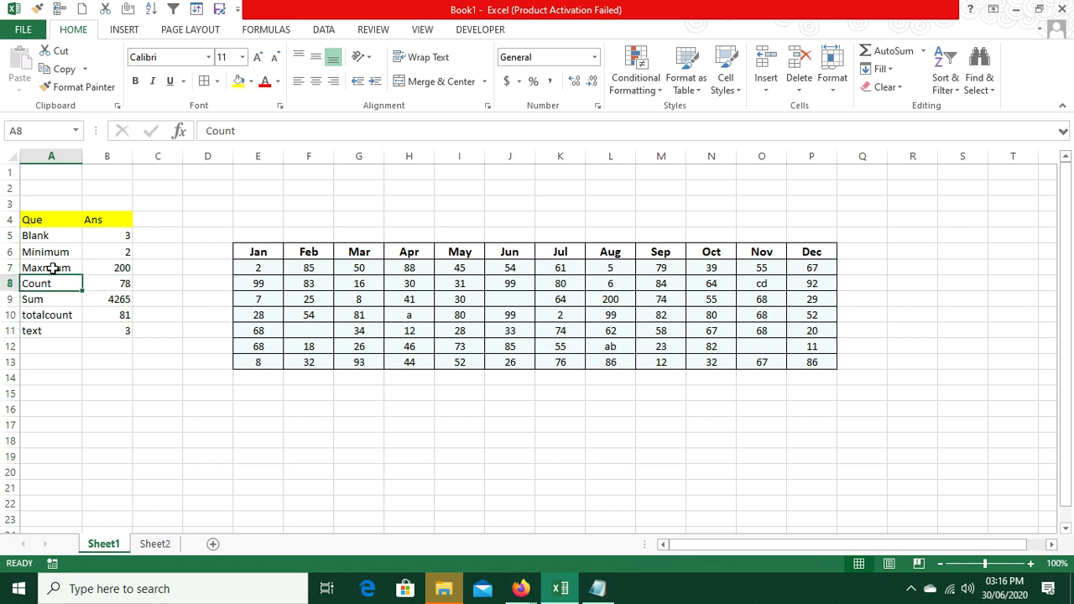
left_click_drag(36, 238, 109, 335)
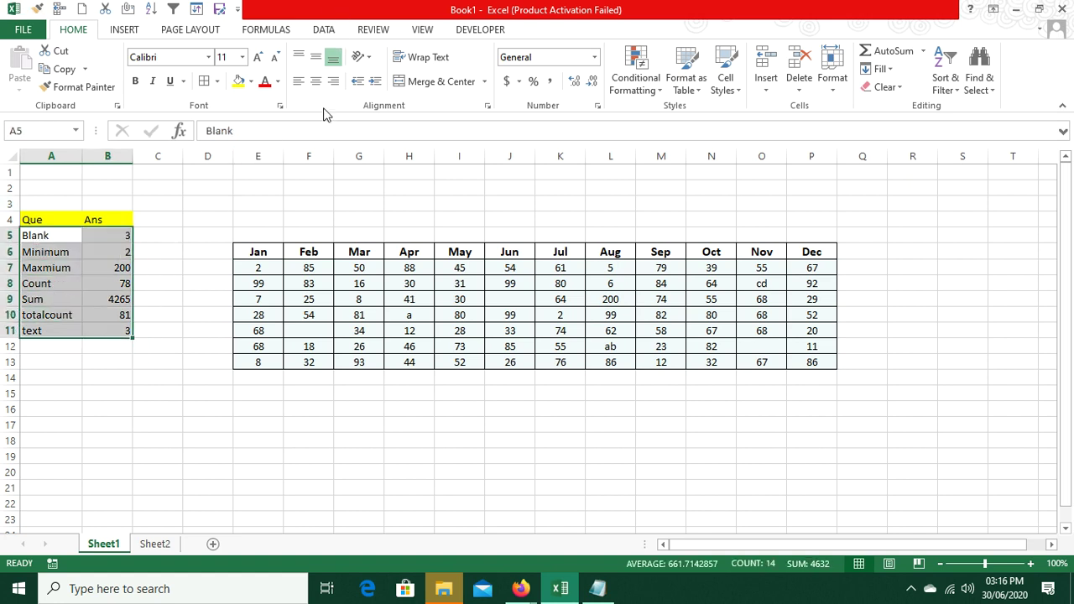
left_click(316, 82)
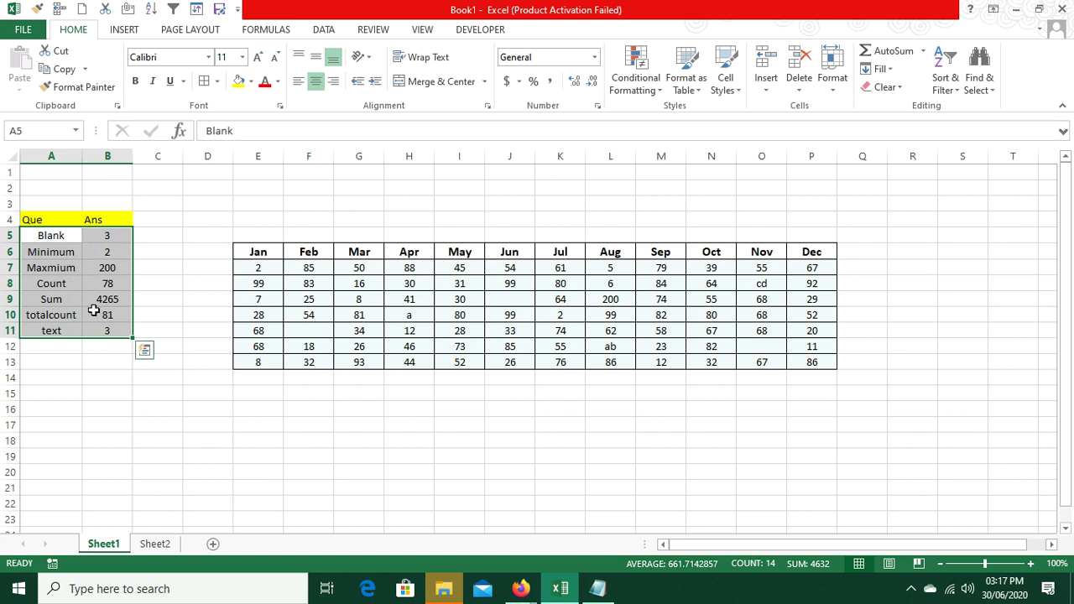
left_click(153, 552)
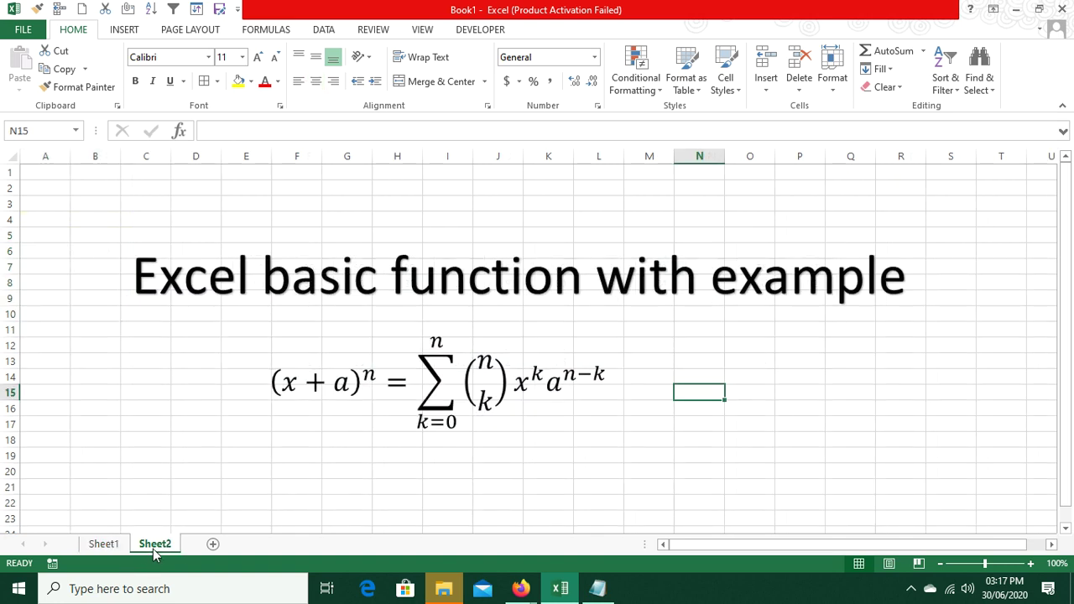